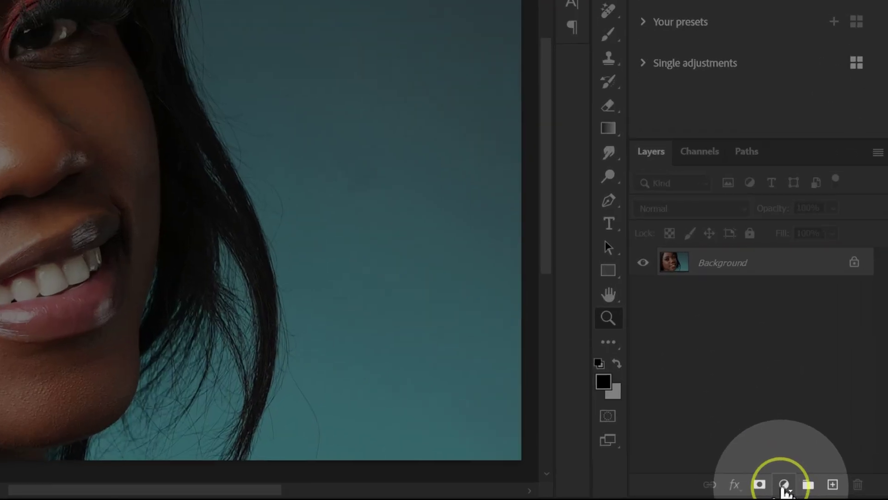
# Add a Hue/Saturation adjustment layer and lower the Reds saturation to -10
pyautogui.click(784, 484)
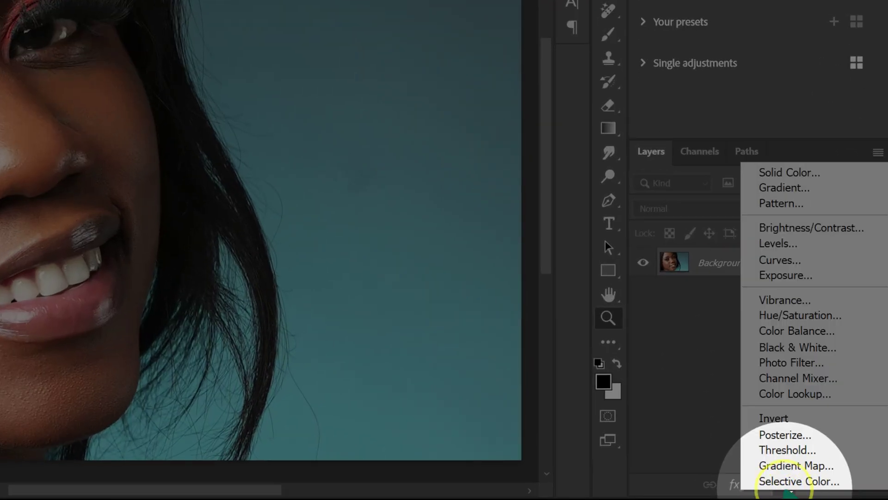
pyautogui.click(804, 319)
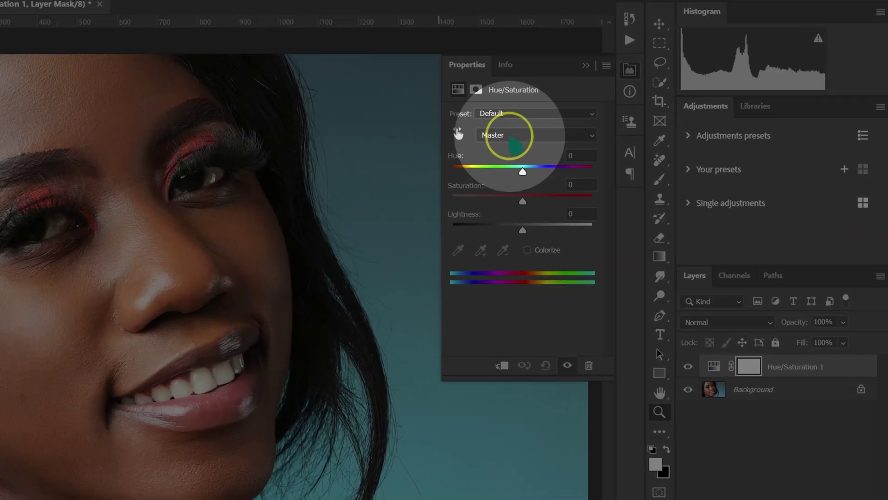
pyautogui.click(578, 154)
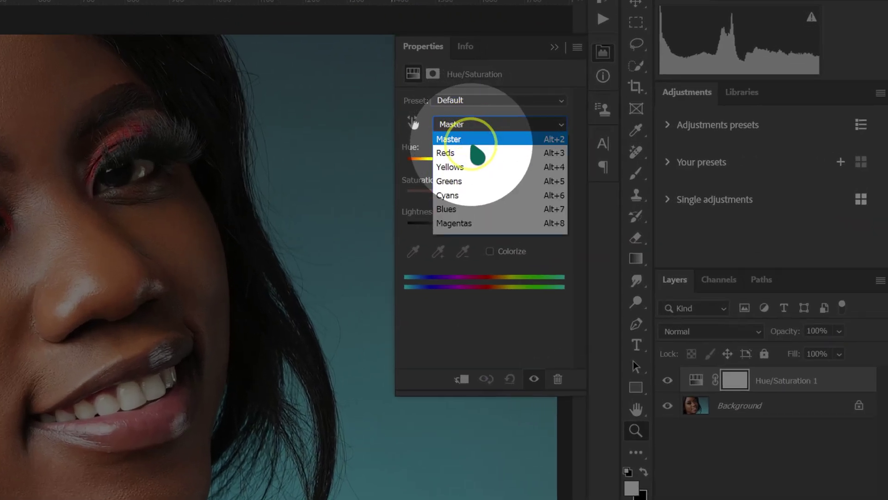
pyautogui.click(476, 152)
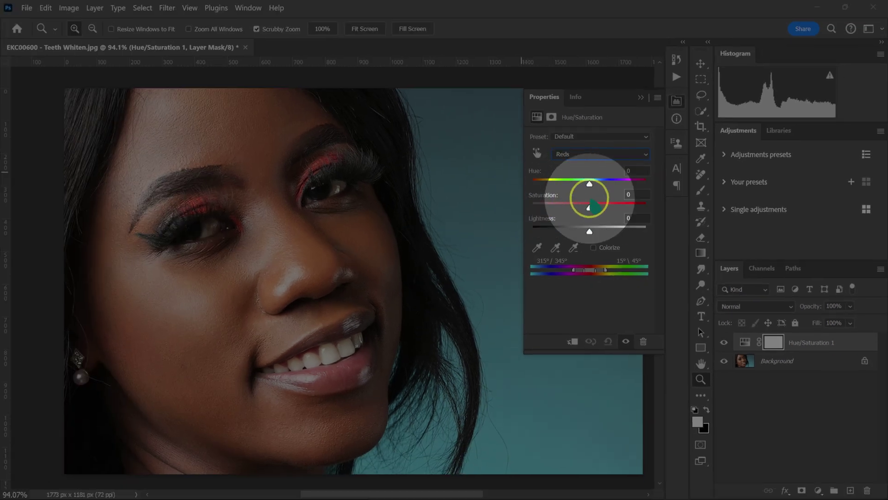
pyautogui.moveTo(589, 208); pyautogui.dragTo(584, 208)
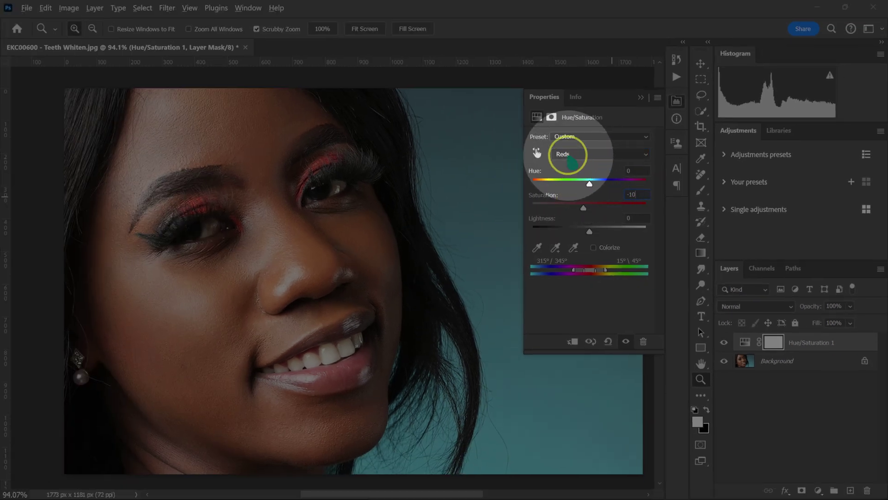
# Set the Yellows saturation to -100 and collapse the Properties panel
pyautogui.click(565, 154)
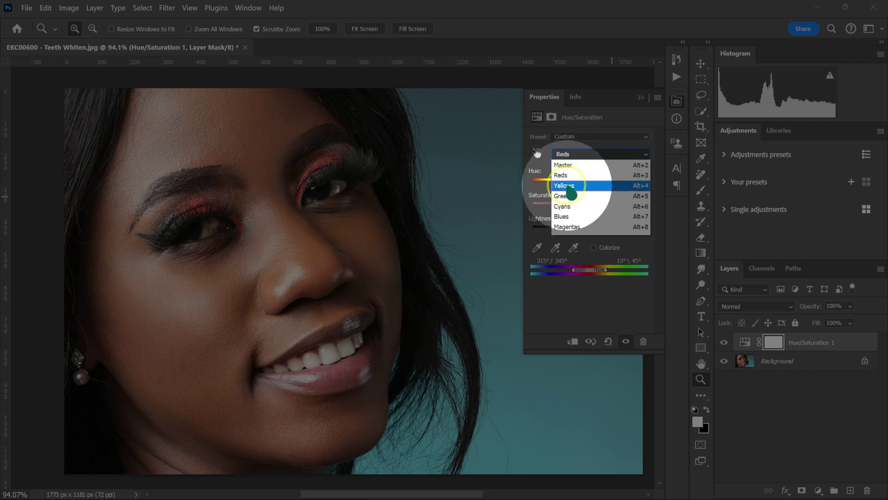
pyautogui.click(568, 186)
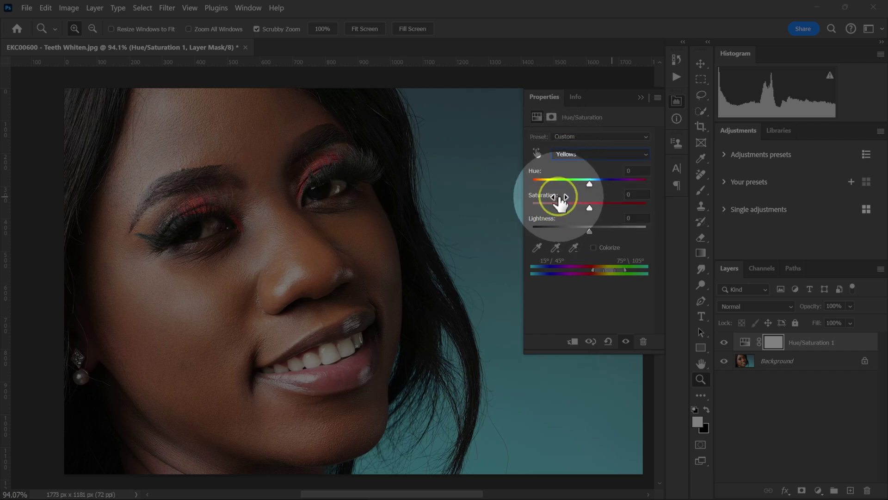
pyautogui.click(639, 195)
pyautogui.write('-100')
pyautogui.press('Return')
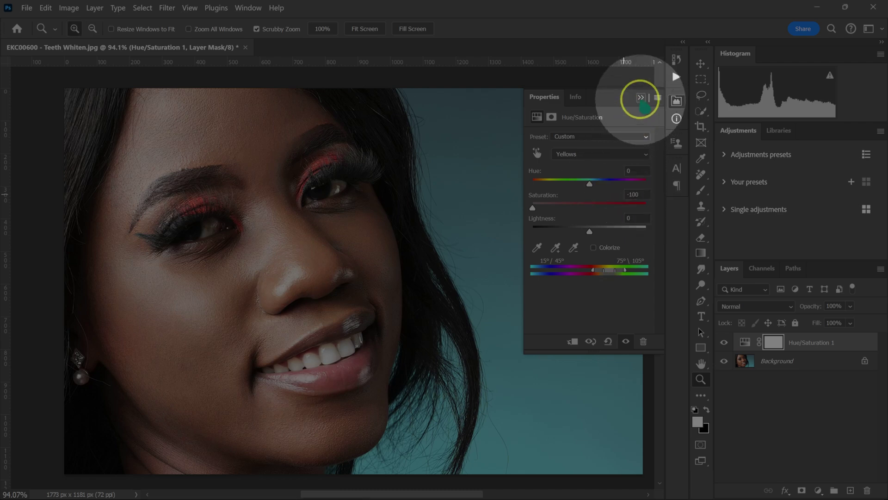
pyautogui.click(640, 97)
pyautogui.click(818, 490)
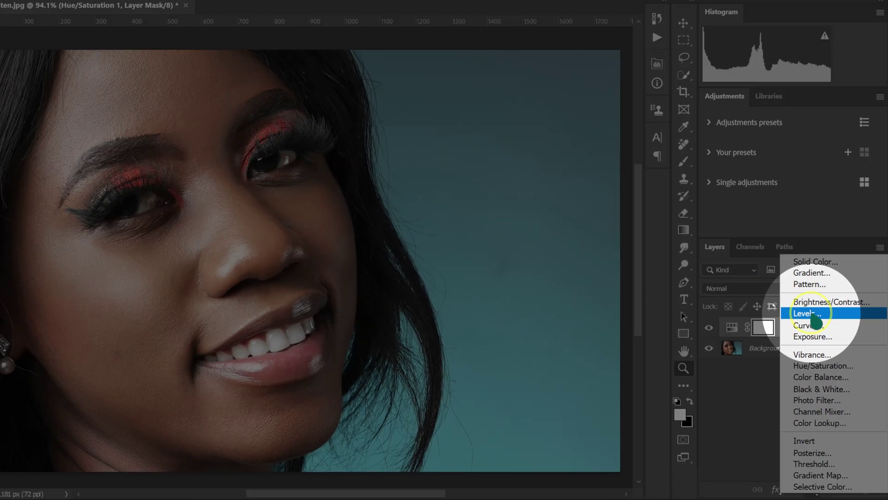
# Add a Levels adjustment layer with the white input level at 225, then collapse Properties
pyautogui.click(786, 245)
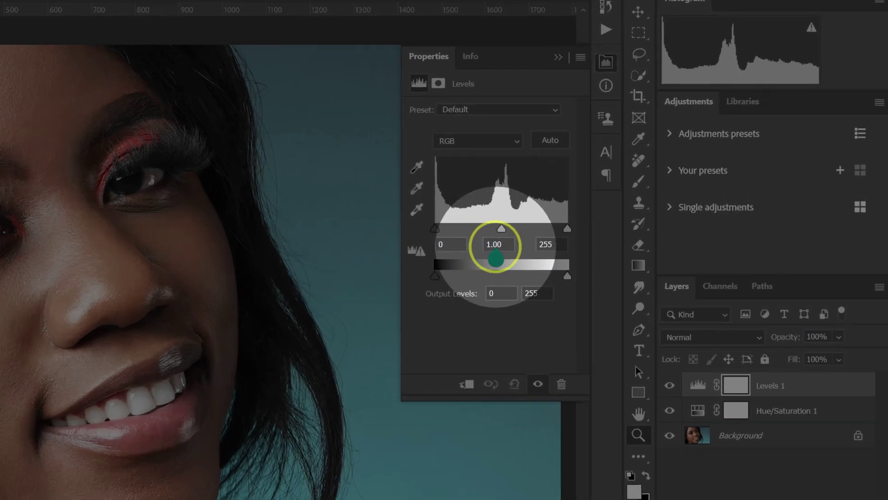
pyautogui.click(541, 244)
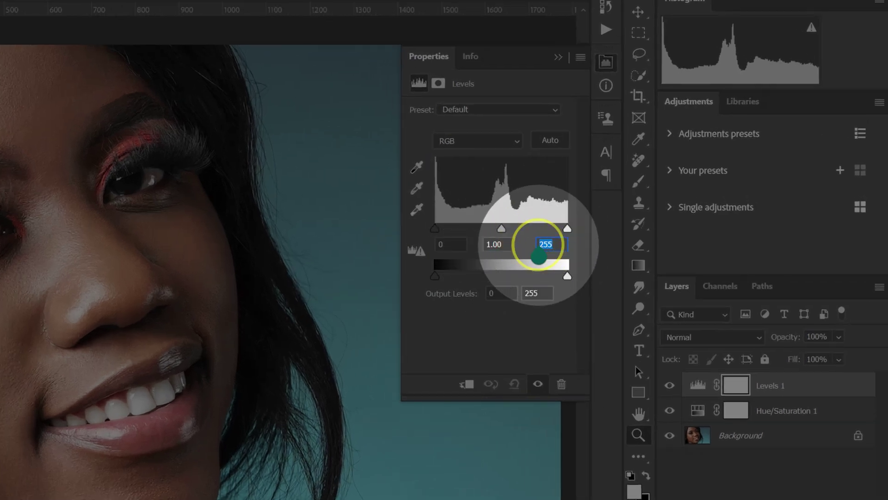
pyautogui.write('20')
pyautogui.write('5')
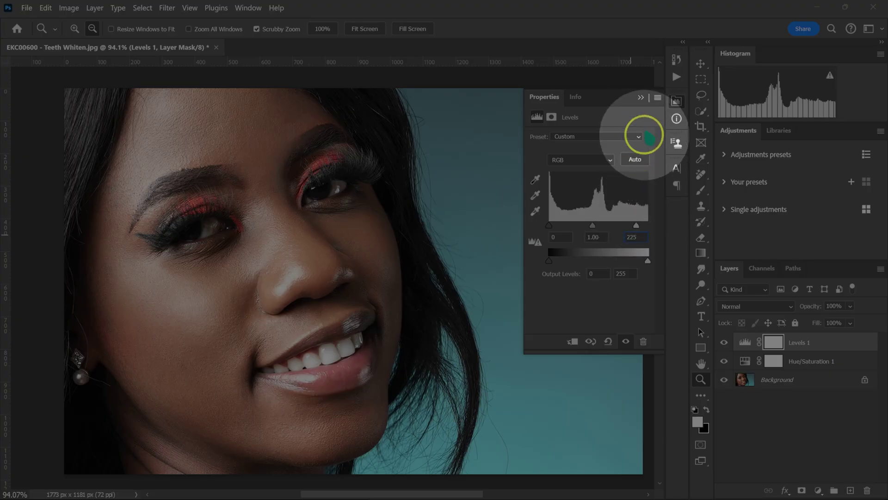
pyautogui.click(640, 97)
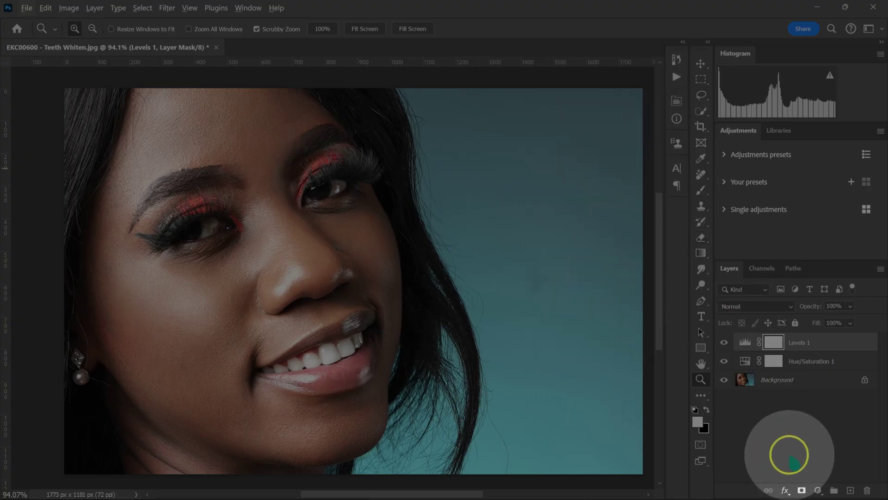
# Add a second Levels layer with the Blue channel midtone raised to 1.23
pyautogui.click(818, 490)
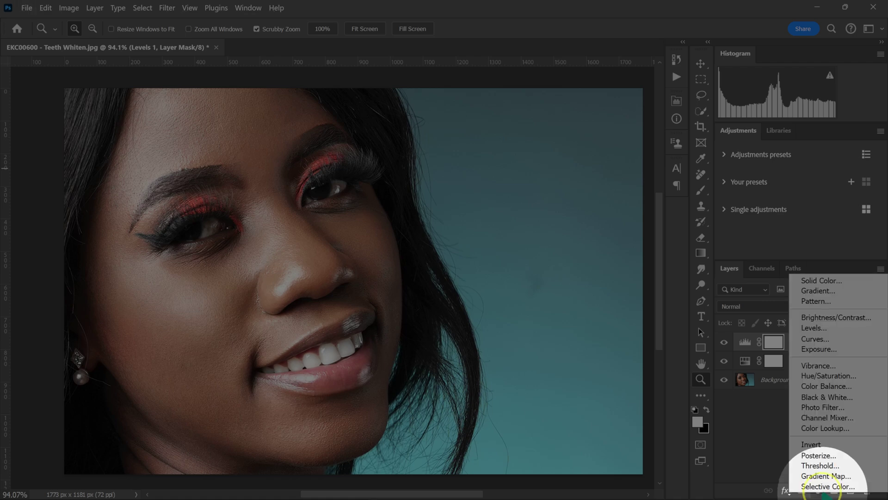
pyautogui.click(817, 328)
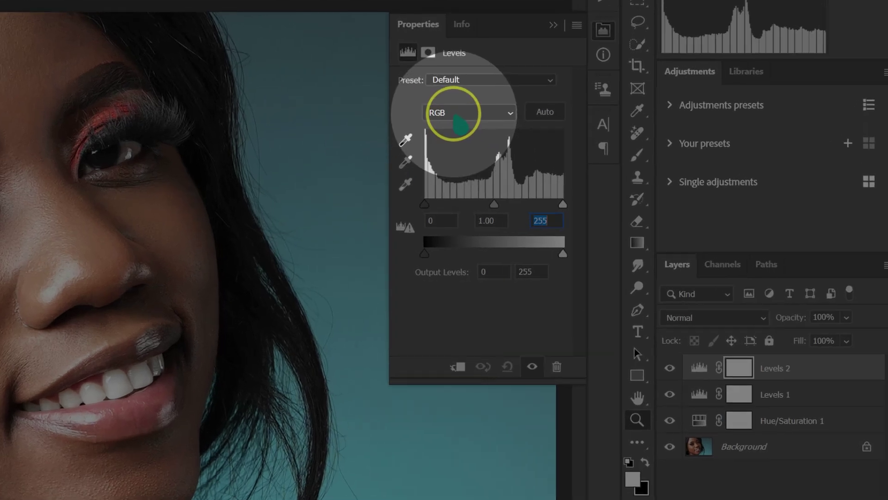
pyautogui.click(578, 160)
pyautogui.click(571, 204)
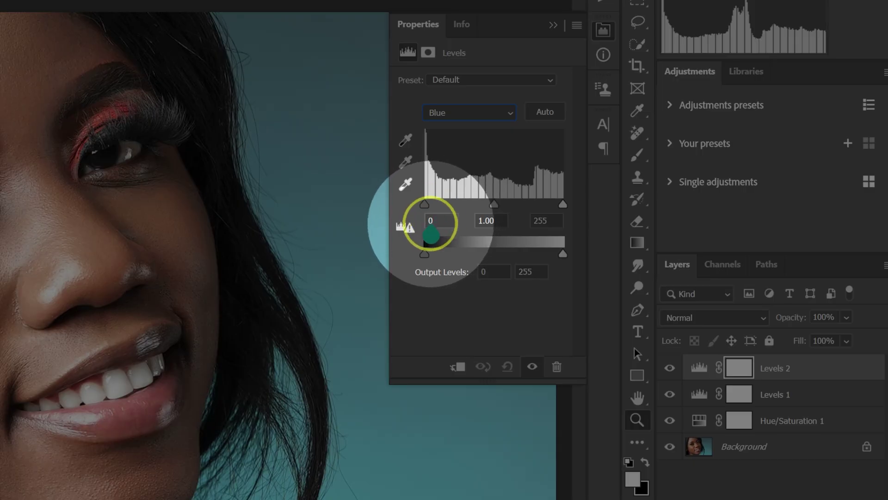
pyautogui.click(476, 220)
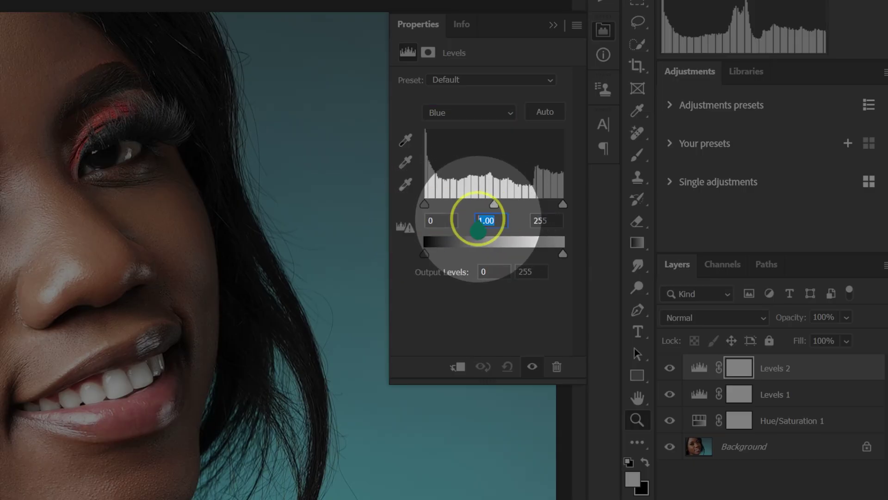
pyautogui.write('1.23')
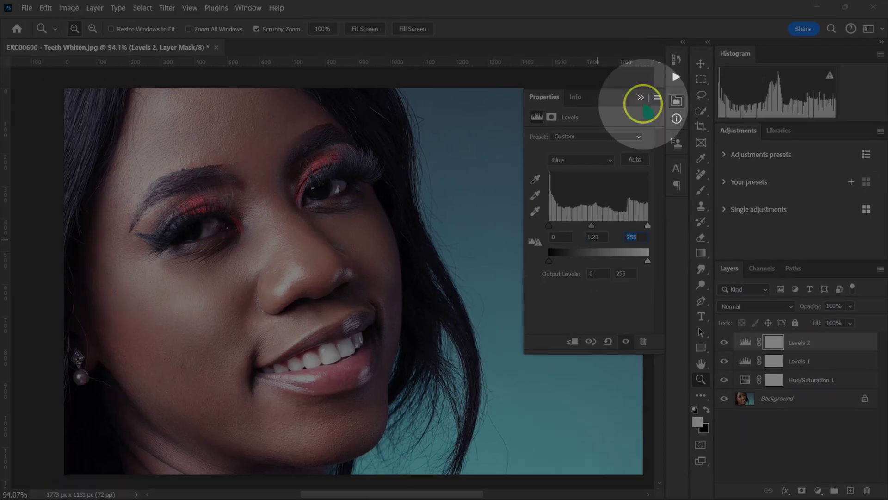
pyautogui.click(554, 25)
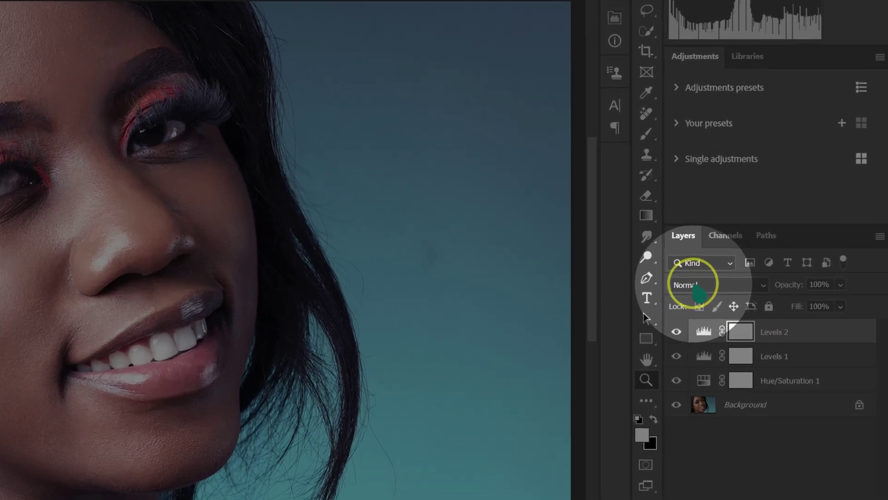
# Set Levels 2 to Screen blend at 30% opacity and select all three adjustment layers
pyautogui.click(699, 292)
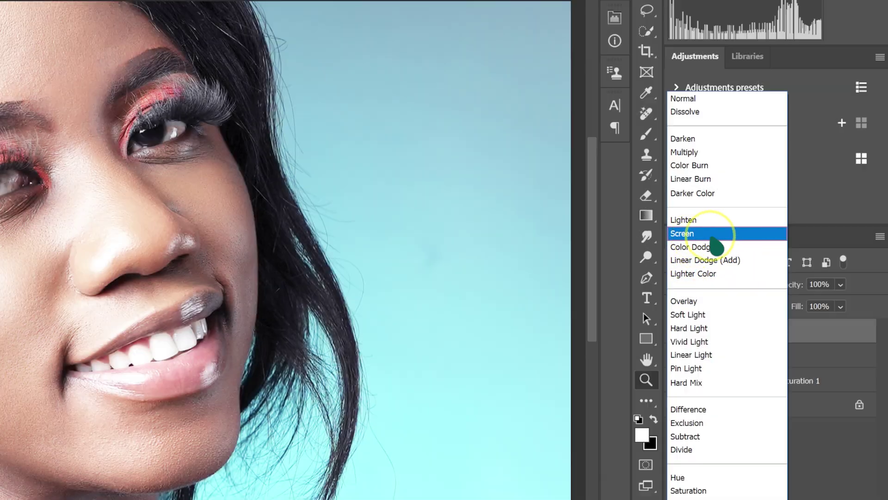
pyautogui.click(693, 233)
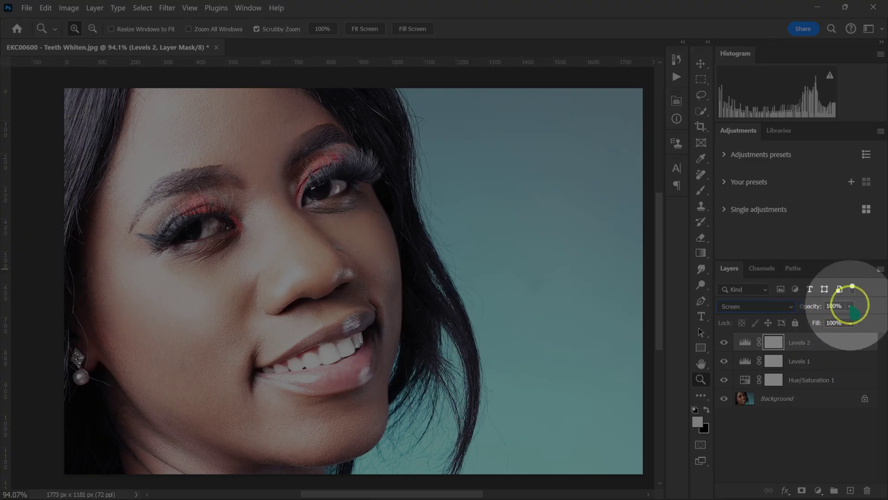
pyautogui.click(850, 306)
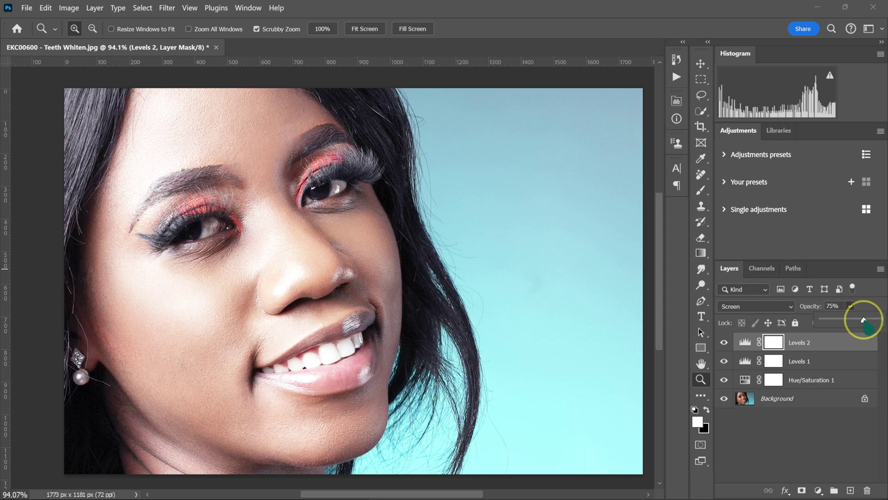
pyautogui.moveTo(850, 320); pyautogui.dragTo(839, 320)
pyautogui.click(871, 305)
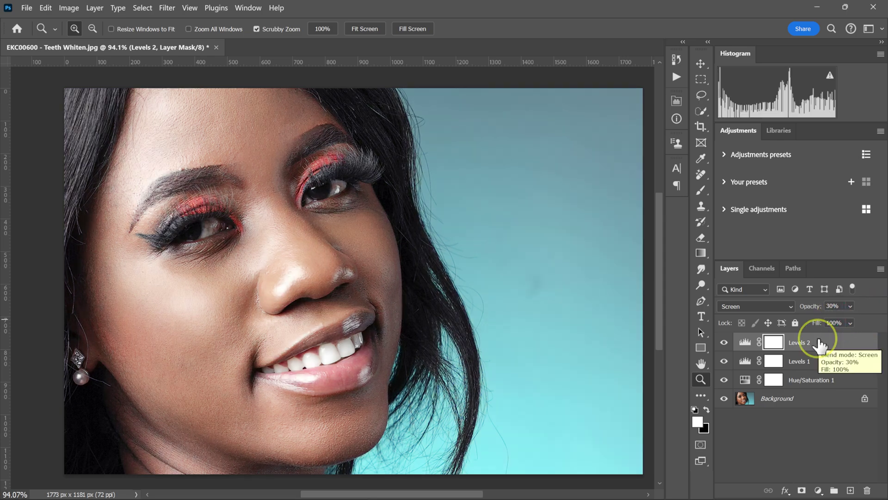
pyautogui.keyDown('shift'); pyautogui.click(802, 385); pyautogui.keyUp('shift')
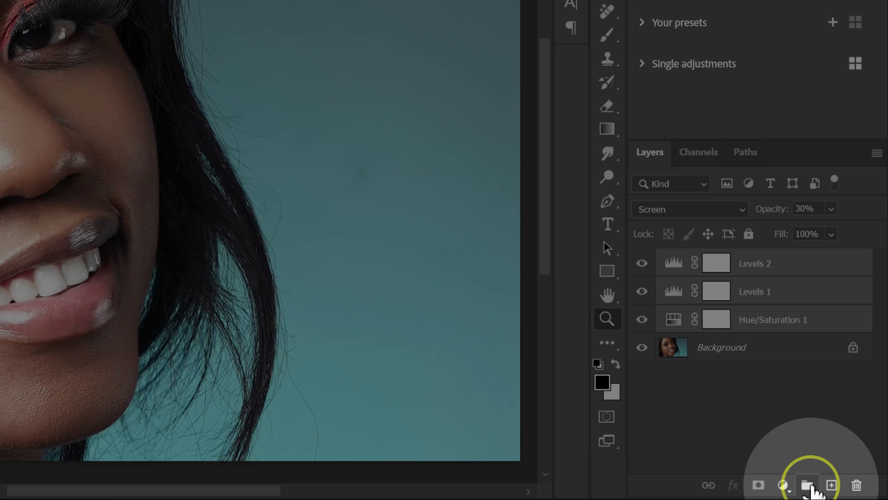
# Group the three adjustment layers as 'Teeth Whitening' and add a layer mask to the group
pyautogui.click(807, 485)
pyautogui.doubleClick(706, 260)
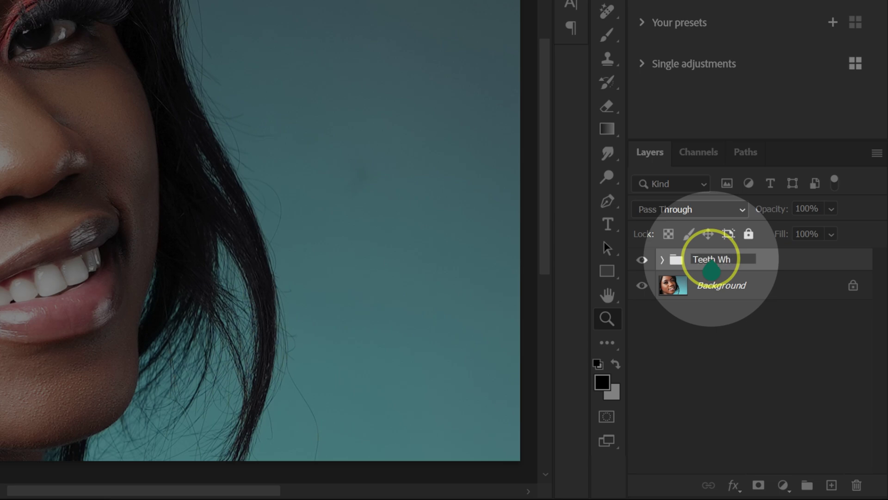
pyautogui.write('Teeth Whitening')
pyautogui.press('Return')
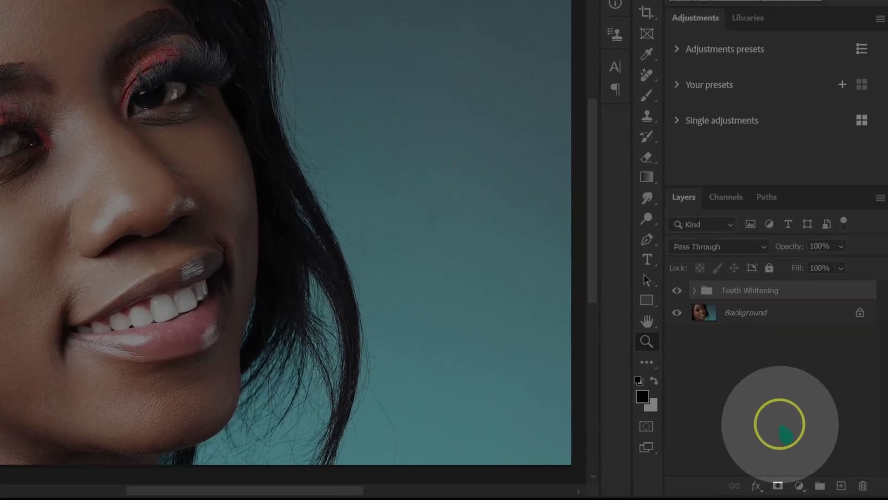
pyautogui.click(777, 485)
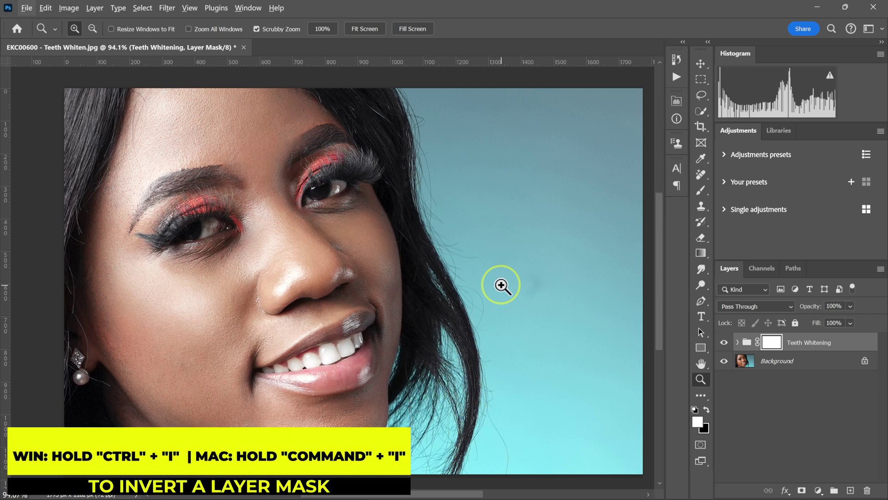
# Invert the group mask to black and pick the standard Brush with white as foreground
pyautogui.hotkey('ctrl', 'i')
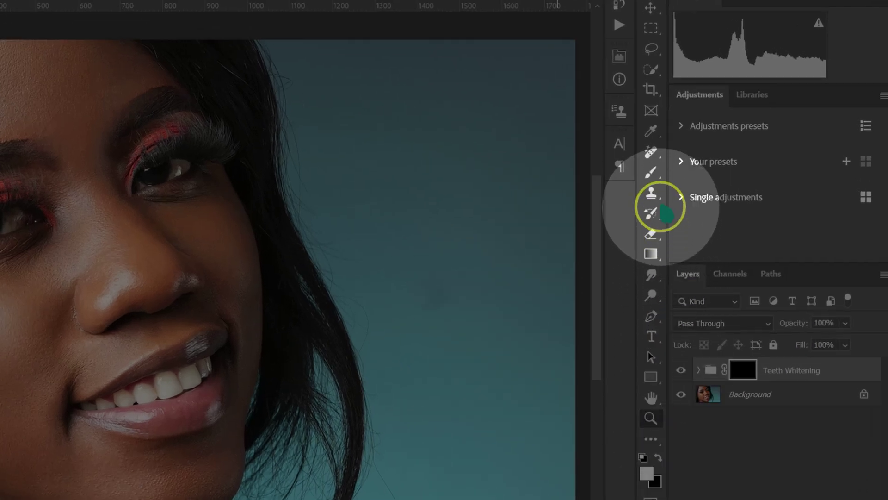
pyautogui.rightClick(656, 173)
pyautogui.click(703, 173)
pyautogui.click(738, 370)
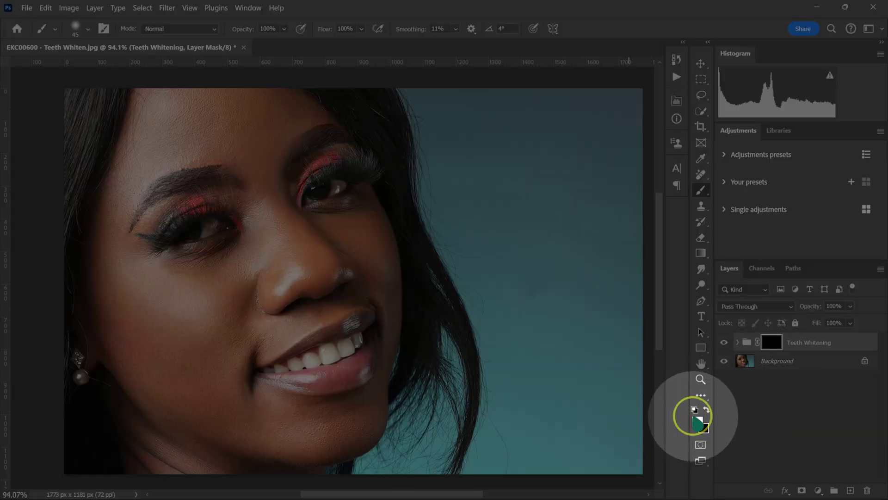
pyautogui.click(707, 408)
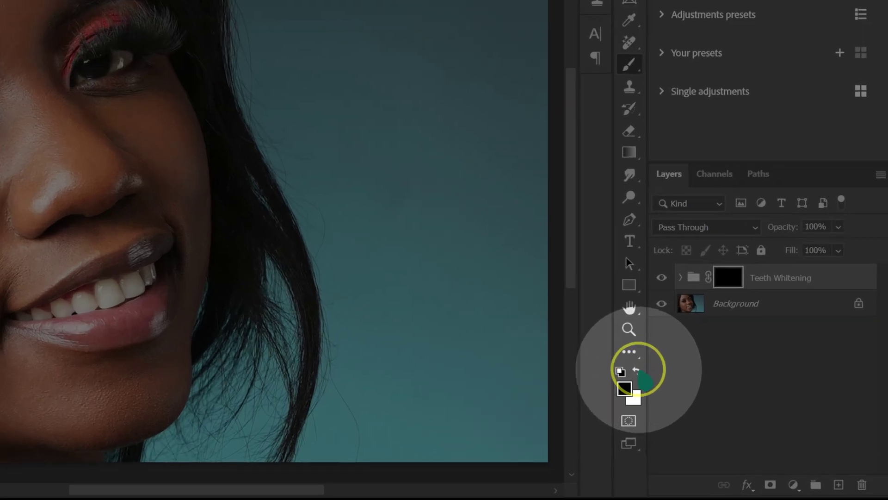
pyautogui.click(637, 370)
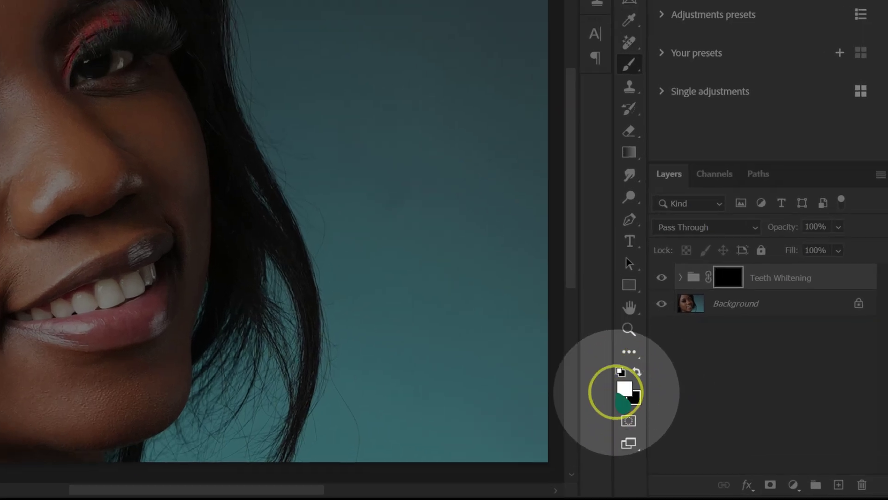
pyautogui.click(620, 371)
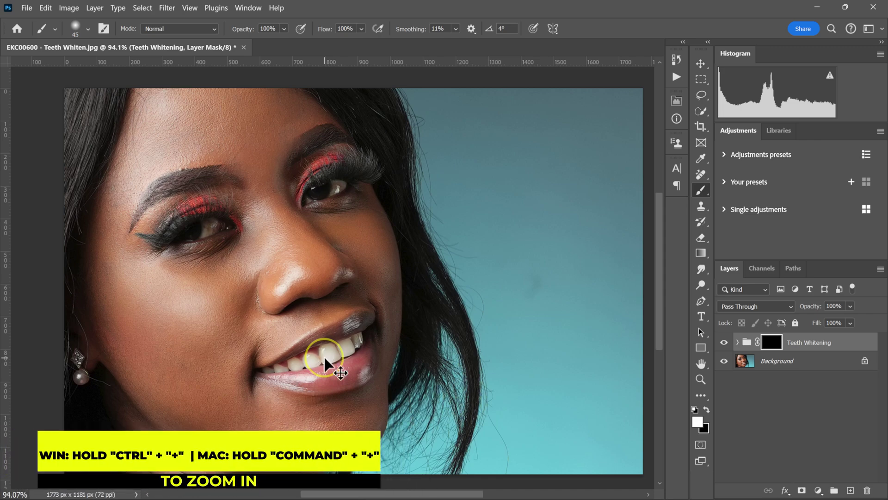
# At 200% zoom with a size-25 brush, paint white on the mask over the teeth
pyautogui.hotkey('ctrl', '+')
pyautogui.hotkey('ctrl', '+')
pyautogui.scroll(-3, 324, 368)
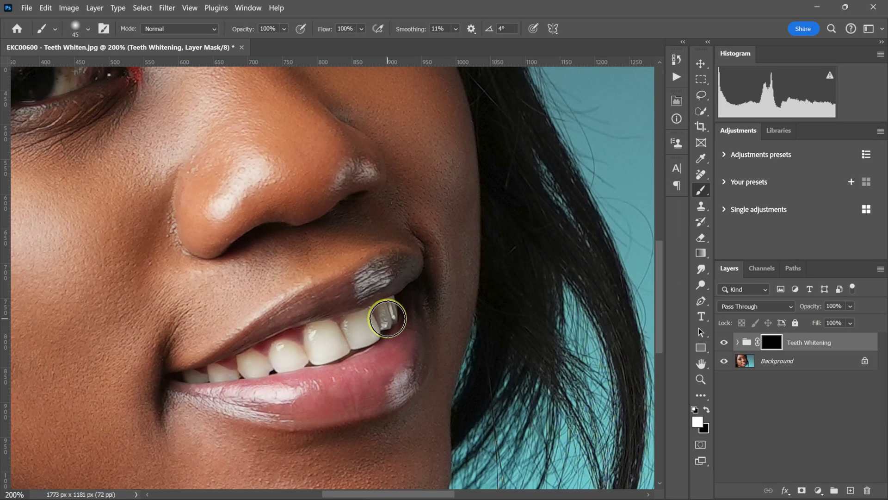
pyautogui.press('[')
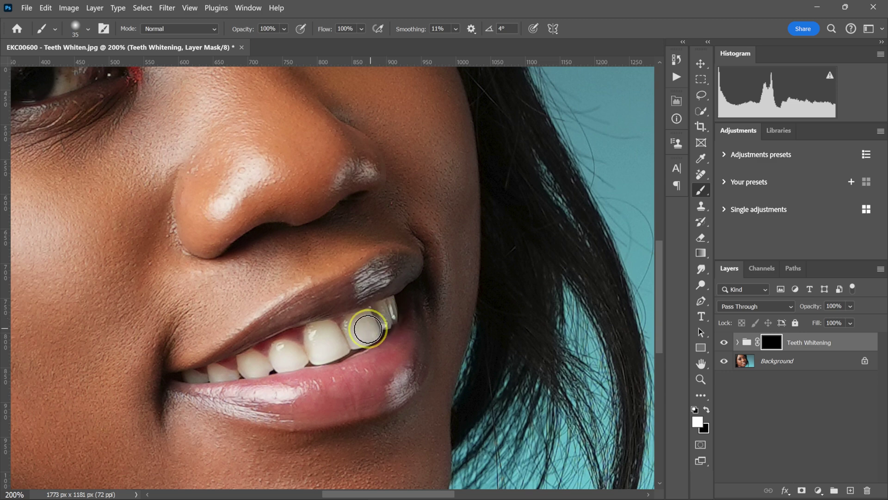
pyautogui.press('[')
pyautogui.moveTo(354, 323)
pyautogui.mouseDown()
pyautogui.moveTo(360, 343)
pyautogui.moveTo(347, 325)
pyautogui.moveTo(348, 337)
pyautogui.moveTo(368, 336)
pyautogui.moveTo(344, 320)
pyautogui.moveTo(366, 313)
pyautogui.moveTo(369, 337)
pyautogui.moveTo(390, 309)
pyautogui.mouseUp()
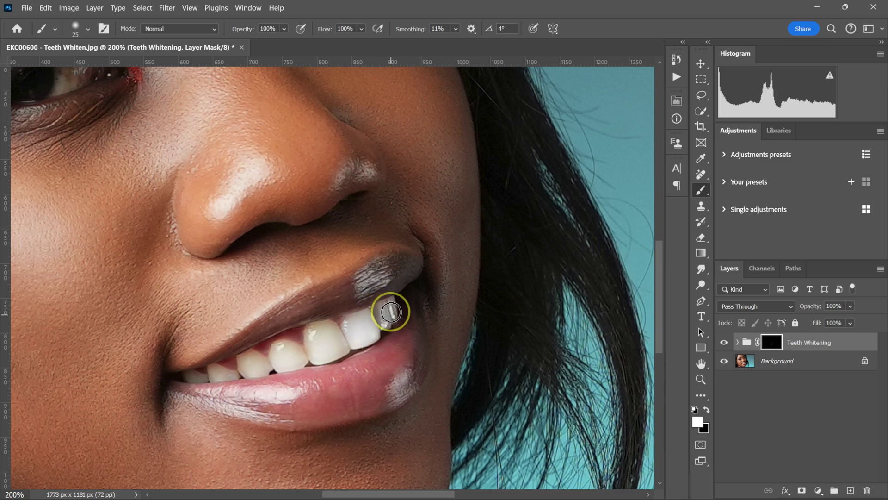
pyautogui.moveTo(301, 337); pyautogui.dragTo(309, 337)
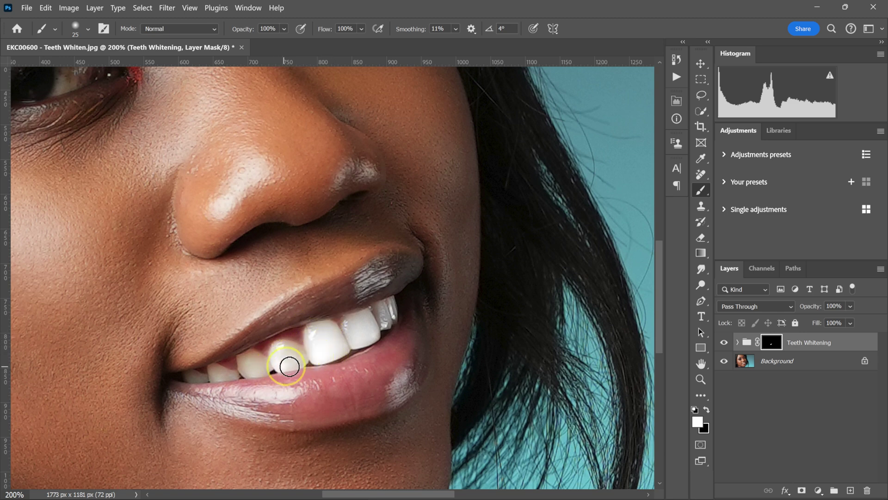
pyautogui.moveTo(267, 360)
pyautogui.mouseDown()
pyautogui.moveTo(244, 360)
pyautogui.moveTo(260, 370)
pyautogui.mouseUp()
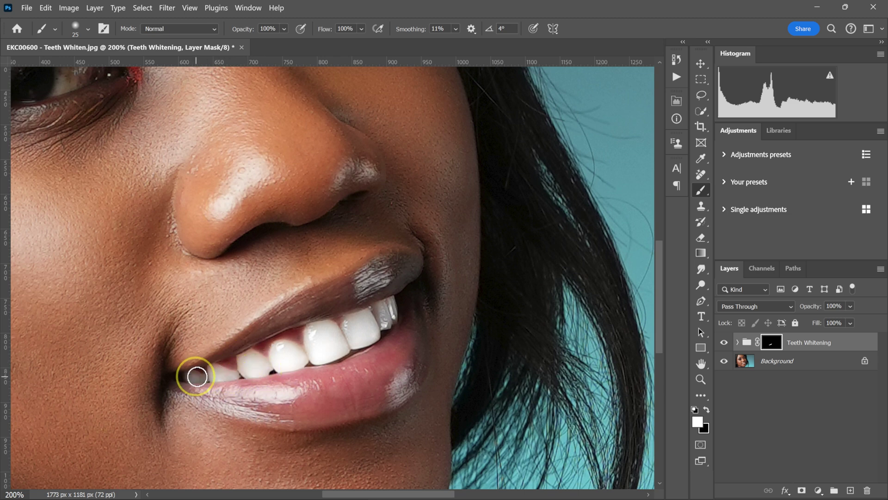
pyautogui.moveTo(197, 375)
pyautogui.mouseDown()
pyautogui.moveTo(393, 325)
pyautogui.moveTo(380, 316)
pyautogui.moveTo(392, 304)
pyautogui.moveTo(373, 314)
pyautogui.moveTo(382, 323)
pyautogui.moveTo(351, 326)
pyautogui.mouseUp()
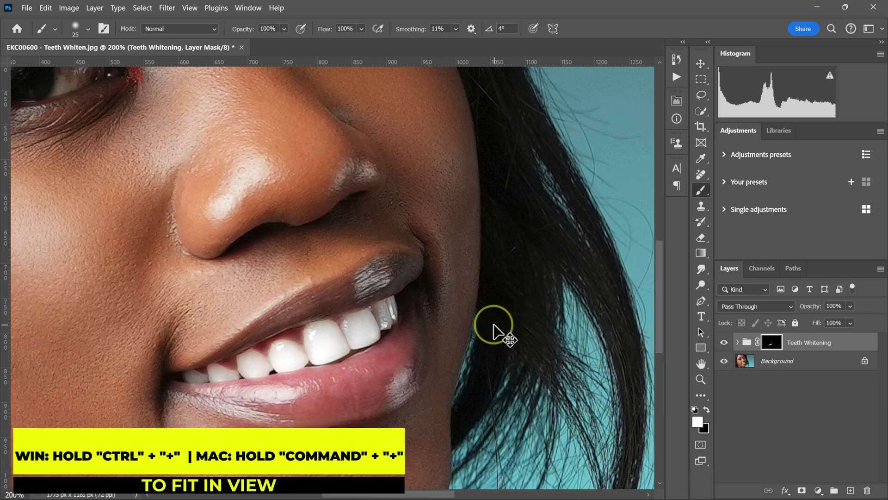
pyautogui.hotkey('ctrl', '0')
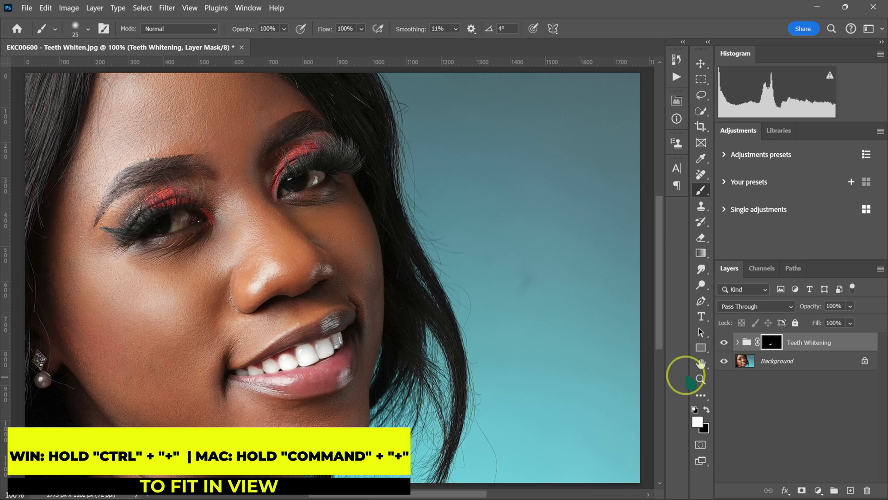
pyautogui.click(725, 342)
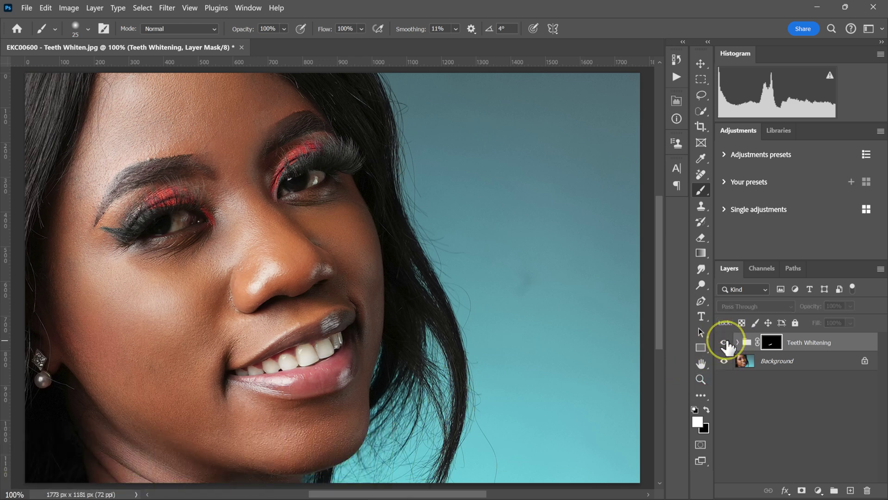
pyautogui.click(724, 342)
pyautogui.click(724, 342)
pyautogui.click(724, 343)
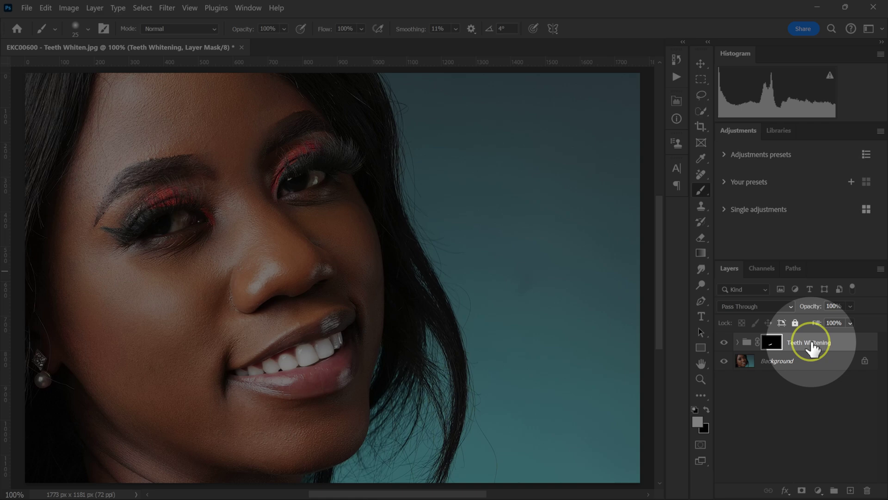
# Duplicate the Teeth Whitening group and drag the copy's mask to the trash
pyautogui.moveTo(812, 350); pyautogui.dragTo(834, 484)
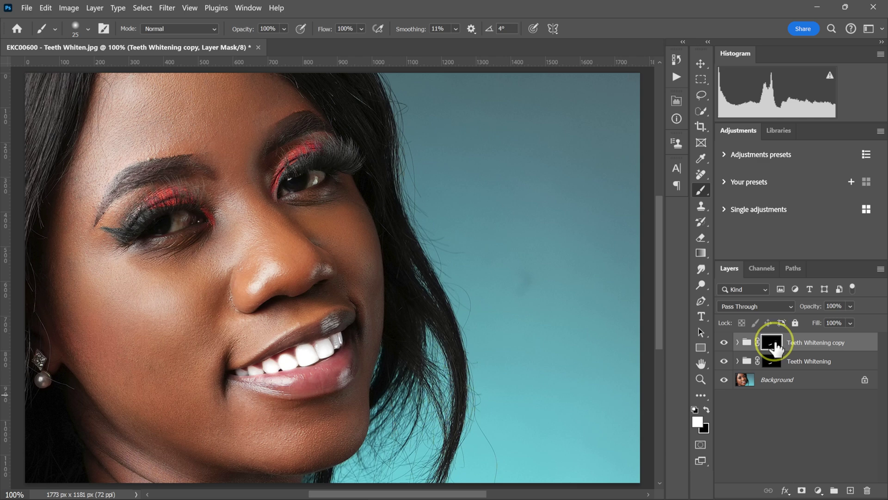
pyautogui.moveTo(774, 348); pyautogui.dragTo(867, 490)
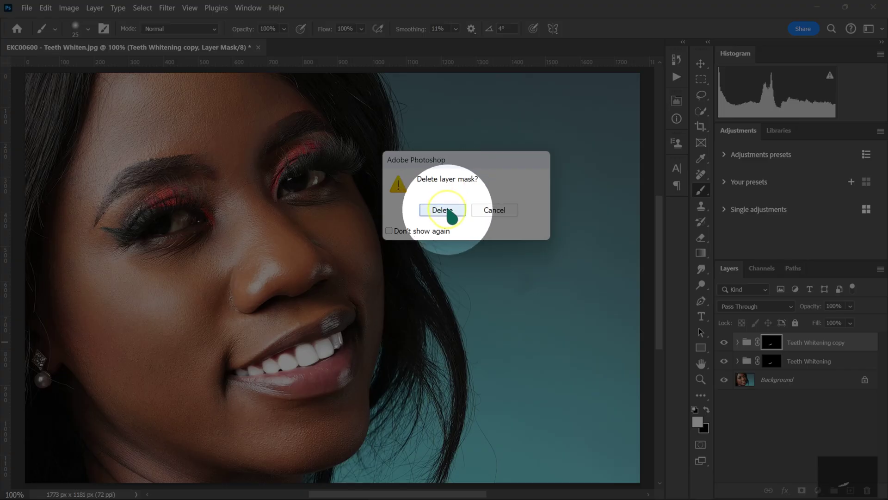
# Delete the copy's old mask, add a black mask, and set white as painting colour
pyautogui.click(451, 204)
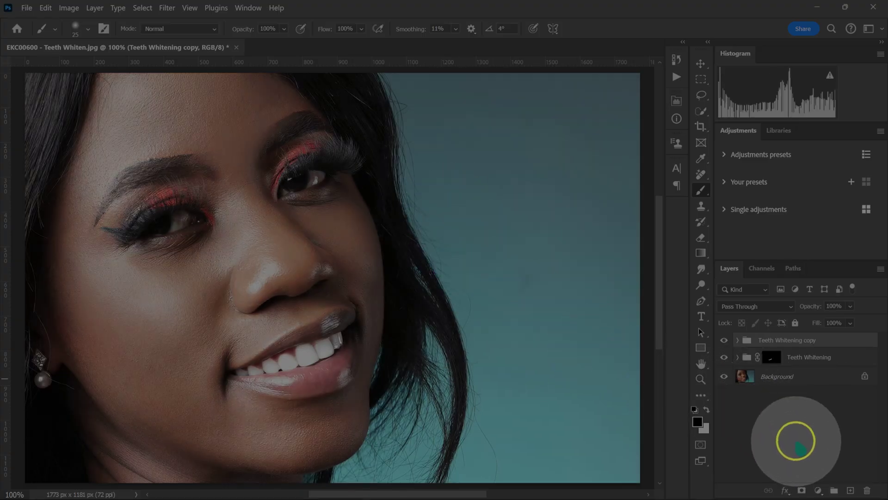
pyautogui.keyDown('alt'); pyautogui.click(801, 490); pyautogui.keyUp('alt')
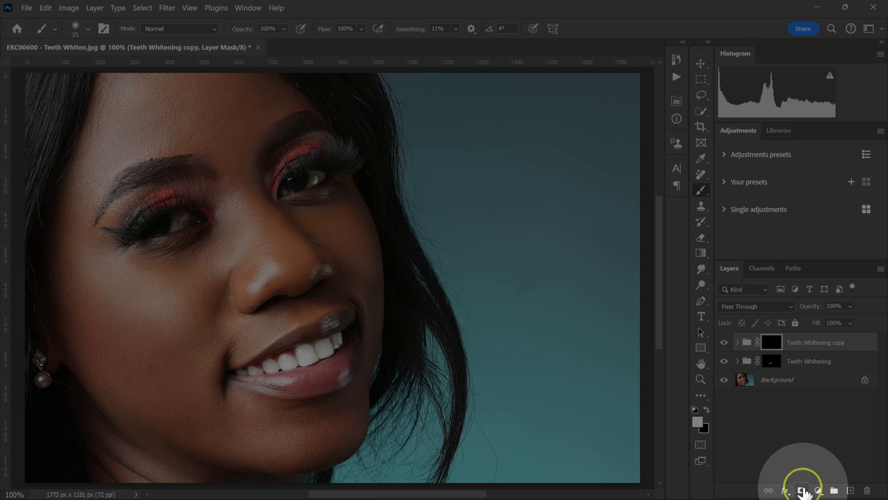
pyautogui.press('x')
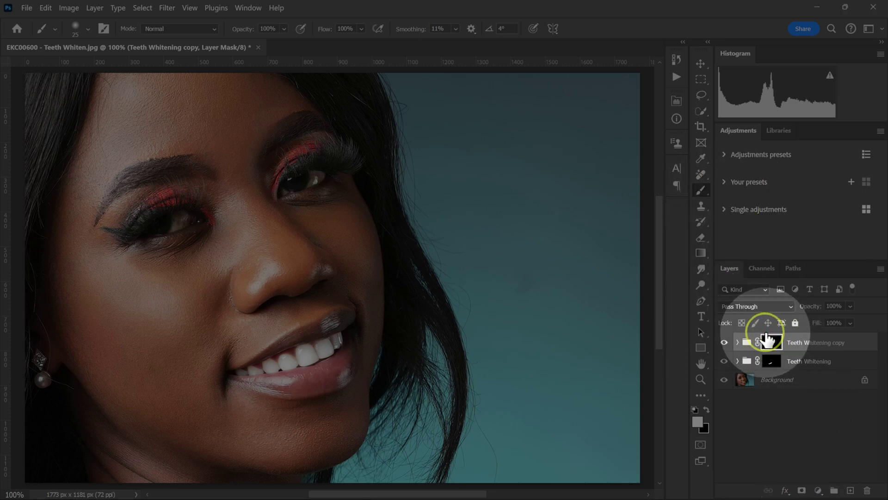
pyautogui.click(695, 409)
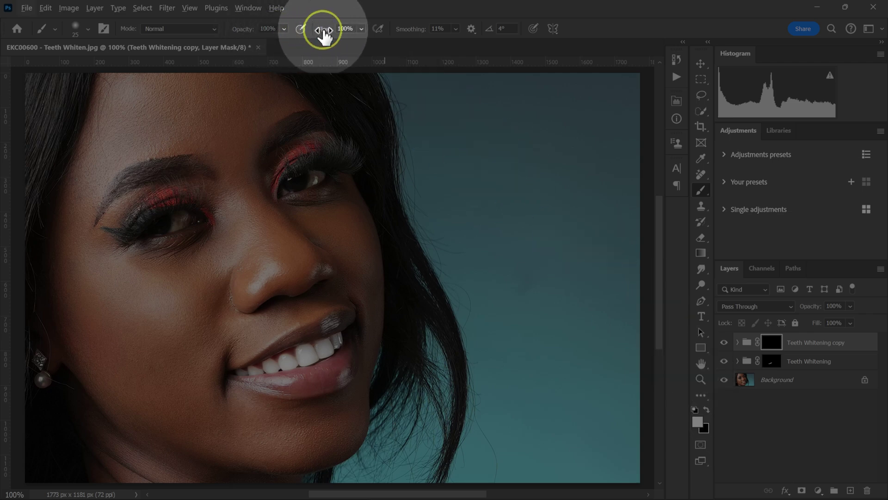
pyautogui.moveTo(273, 144); pyautogui.dragTo(165, 224)
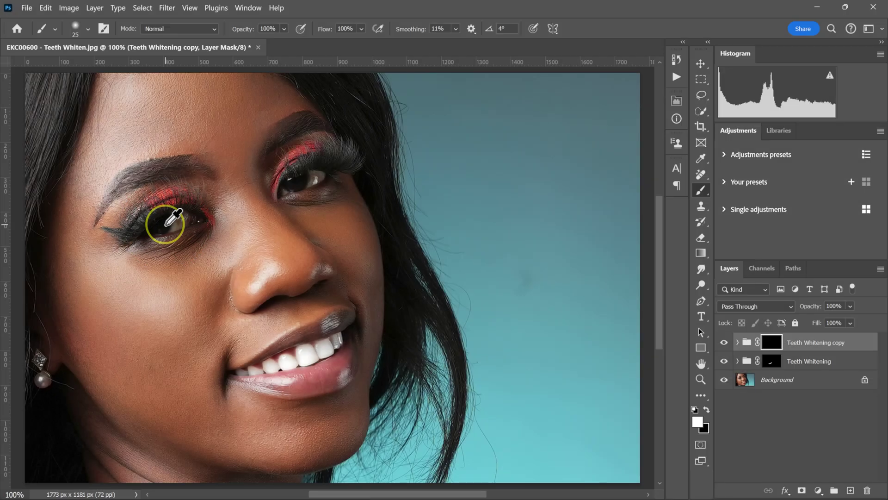
# At 300% zoom with a size-20 brush, paint white over both eye whites, then return to 100%
pyautogui.hotkey('ctrl', '+')
pyautogui.hotkey('ctrl', '+')
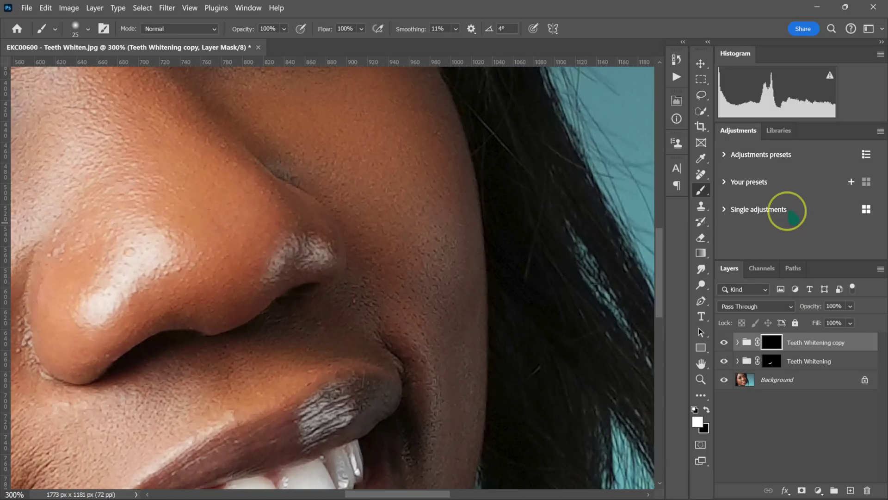
pyautogui.hscroll(-8, 422, 486)
pyautogui.scroll(6, 397, 482)
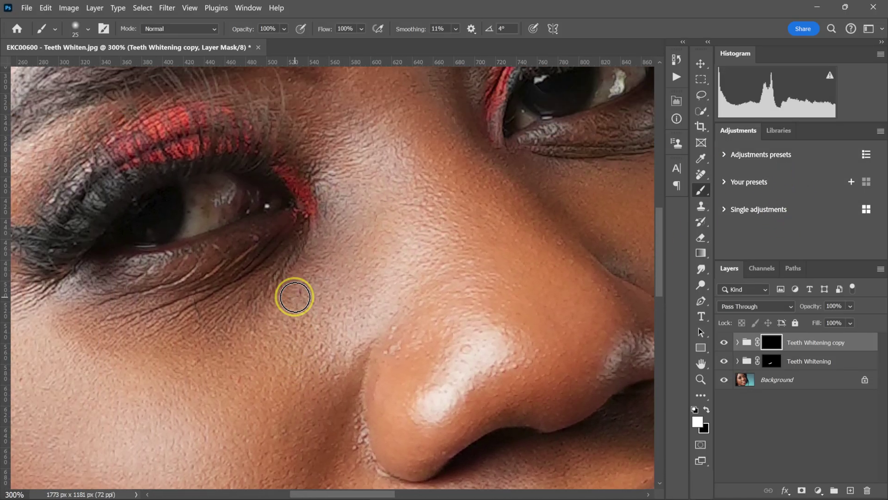
pyautogui.scroll(1, 295, 296)
pyautogui.press('[')
pyautogui.moveTo(183, 210)
pyautogui.mouseDown()
pyautogui.moveTo(211, 212)
pyautogui.moveTo(202, 224)
pyautogui.moveTo(241, 216)
pyautogui.moveTo(179, 254)
pyautogui.mouseUp()
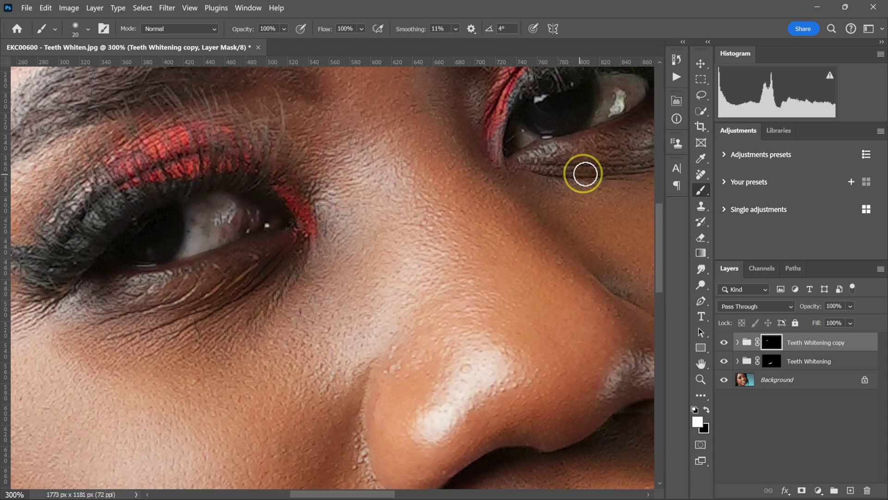
pyautogui.hscroll(6, 432, 488)
pyautogui.scroll(3, 431, 488)
pyautogui.moveTo(359, 240)
pyautogui.mouseDown()
pyautogui.moveTo(322, 209)
pyautogui.moveTo(343, 171)
pyautogui.moveTo(345, 191)
pyautogui.moveTo(250, 217)
pyautogui.mouseUp()
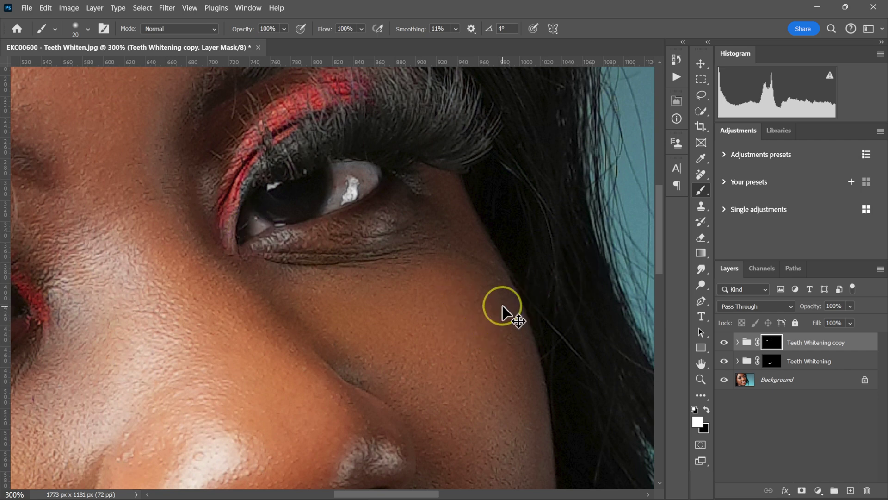
pyautogui.hotkey('ctrl', '1')
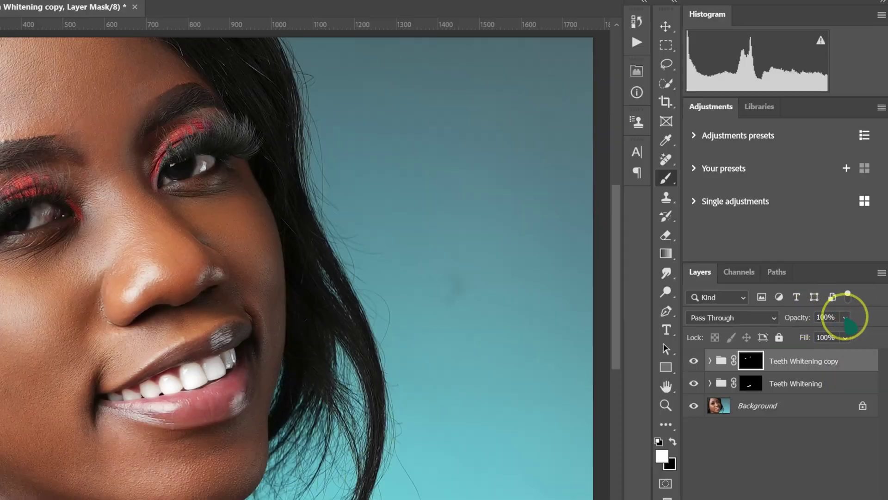
# Set the copy group to 70% opacity, Teeth Whitening to 65%, and begin renaming the copy
pyautogui.moveTo(846, 318); pyautogui.dragTo(857, 334)
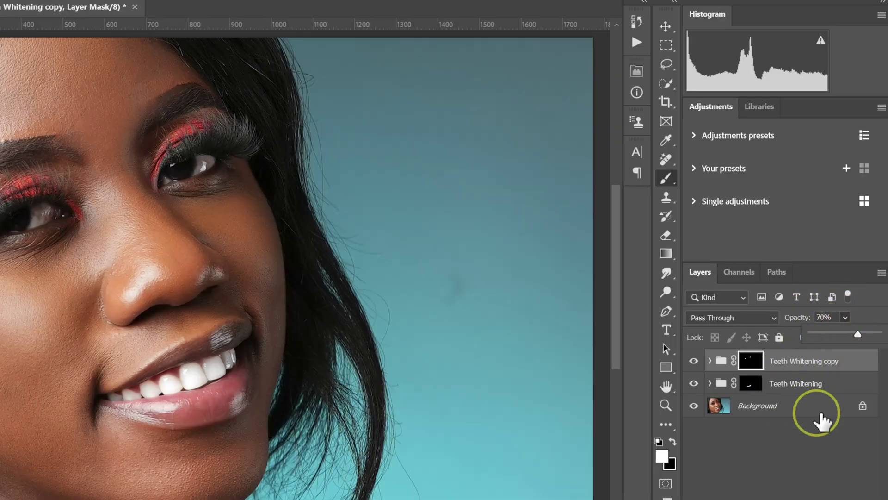
pyautogui.click(795, 387)
pyautogui.click(845, 317)
pyautogui.moveTo(877, 334); pyautogui.dragTo(855, 334)
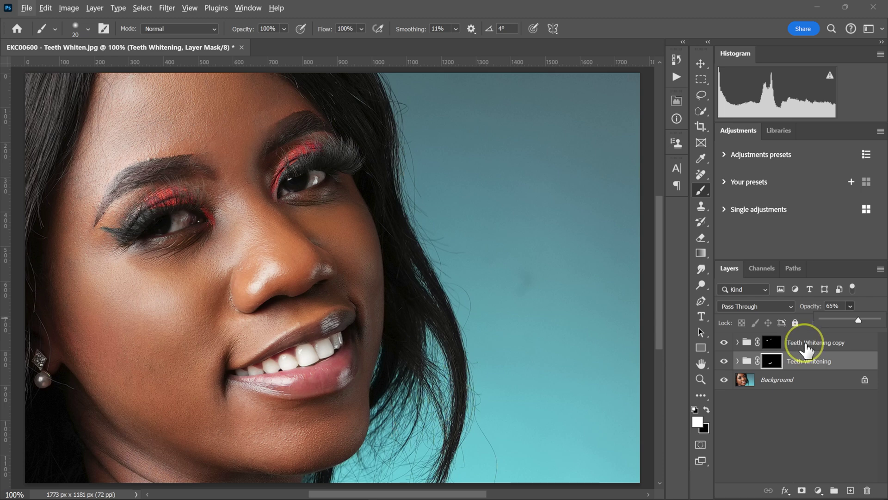
pyautogui.doubleClick(806, 343)
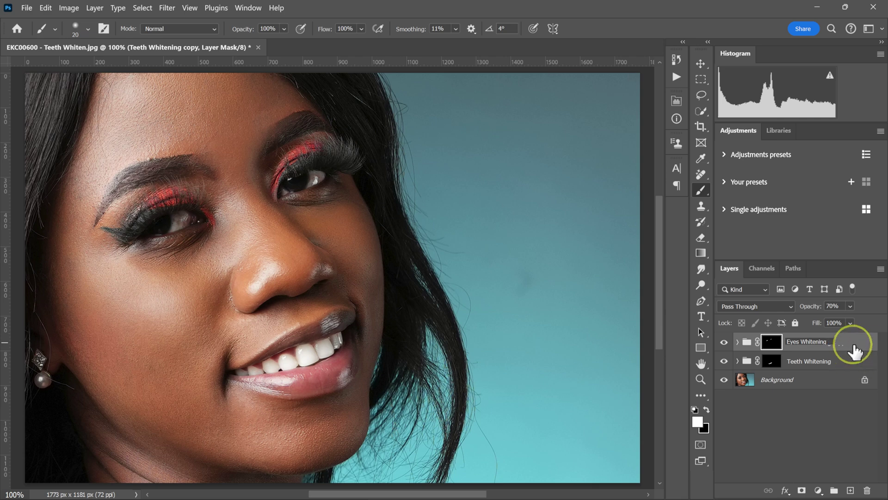
# Confirm the 'Eyes Whitening' name and compare the original photo with the whitened version
pyautogui.press('Return')
pyautogui.press('x')
pyautogui.keyDown('alt'); pyautogui.click(724, 379); pyautogui.keyUp('alt')
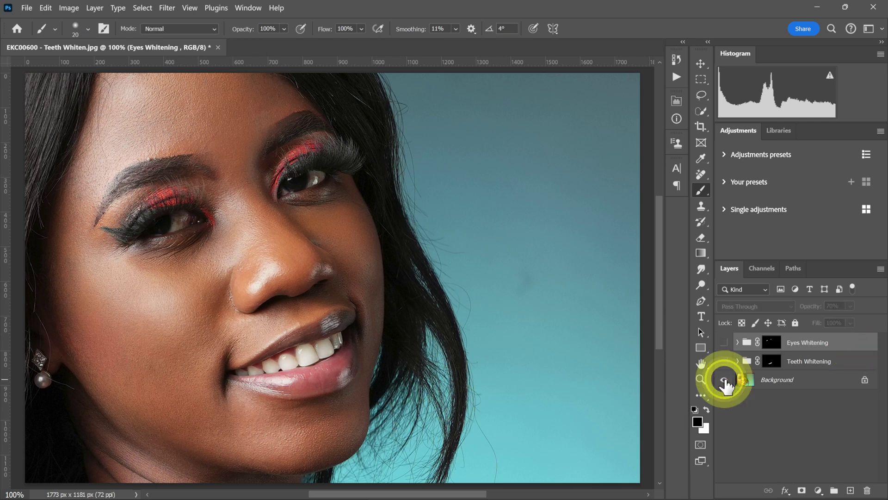
pyautogui.keyDown('alt'); pyautogui.click(723, 379); pyautogui.keyUp('alt')
pyautogui.keyDown('alt'); pyautogui.click(724, 380); pyautogui.keyUp('alt')
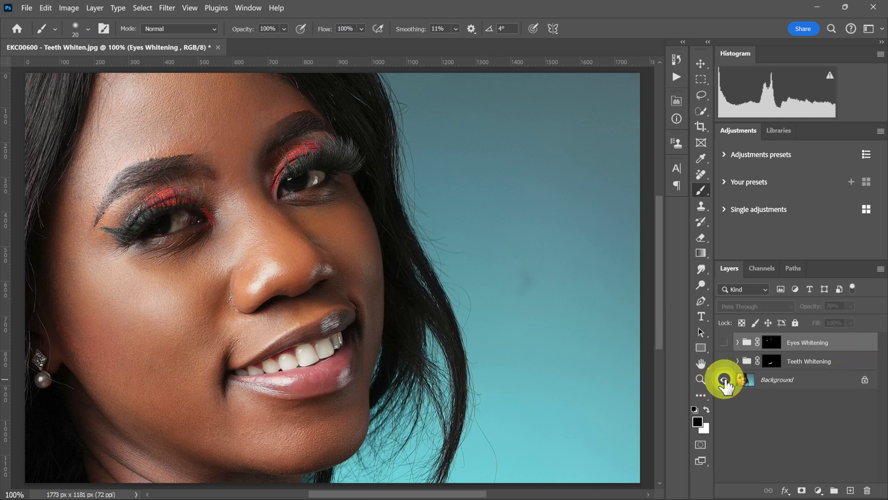
pyautogui.keyDown('alt'); pyautogui.click(724, 379); pyautogui.keyUp('alt')
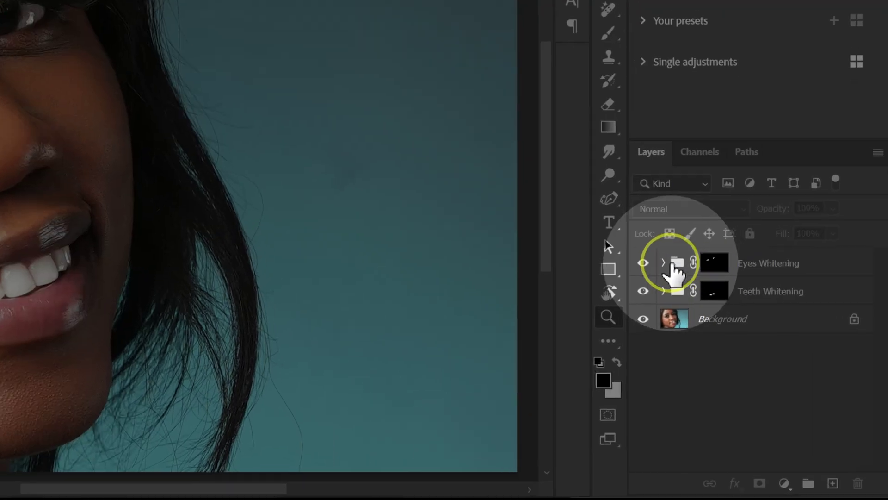
# Inspect the Eyes Whitening group, then delete both whitening groups
pyautogui.click(664, 263)
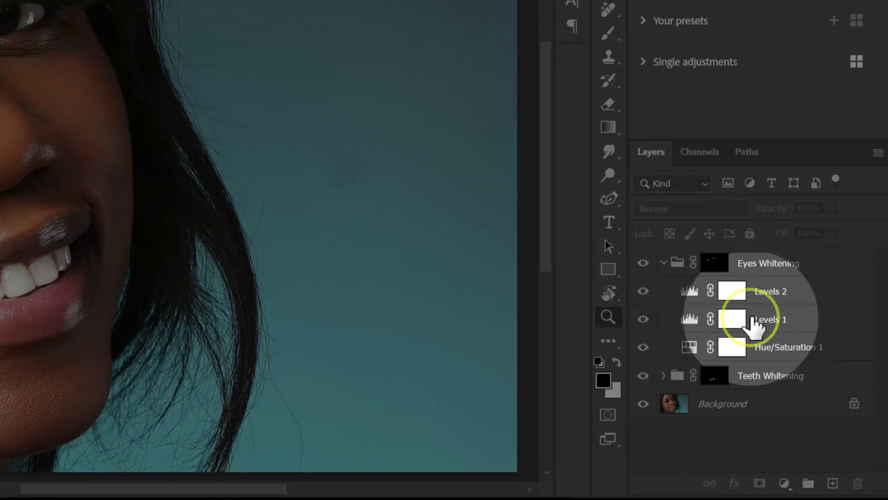
pyautogui.click(664, 262)
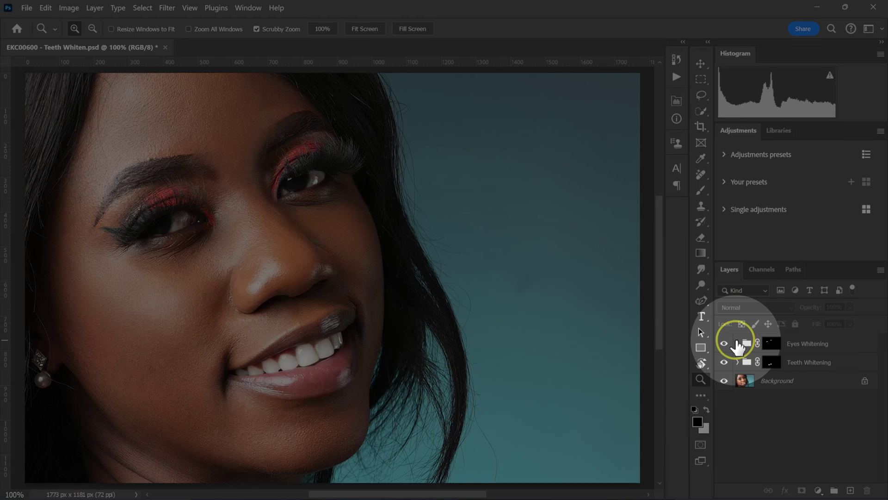
pyautogui.click(805, 345)
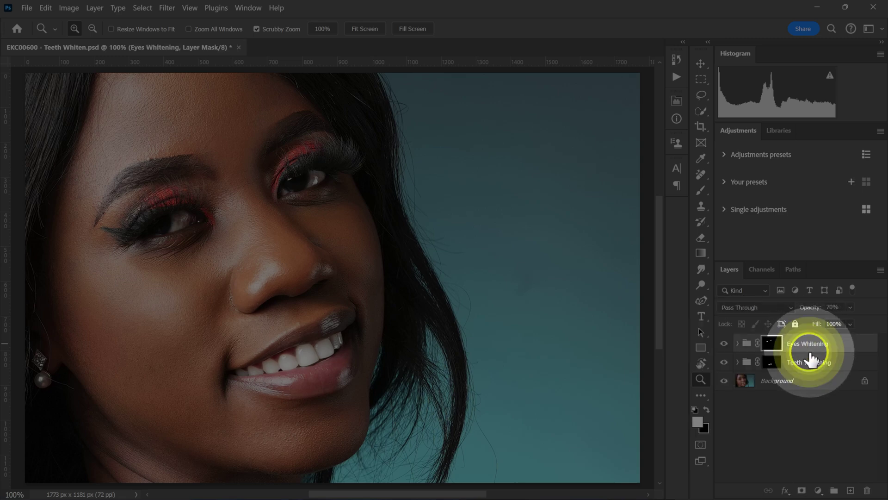
pyautogui.moveTo(812, 347)
pyautogui.mouseDown()
pyautogui.moveTo(856, 440)
pyautogui.moveTo(867, 489)
pyautogui.mouseUp()
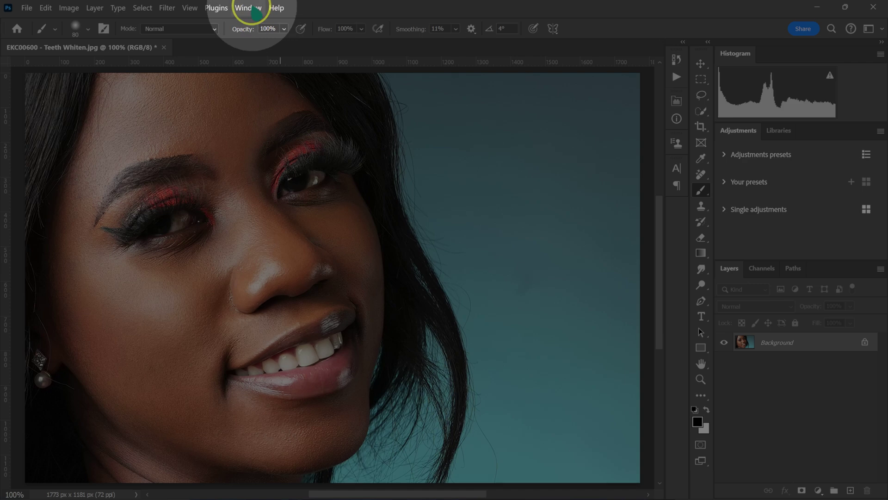
# Show the Actions panel via the Window menu and run the EK Teeth Whitening action
pyautogui.click(249, 8)
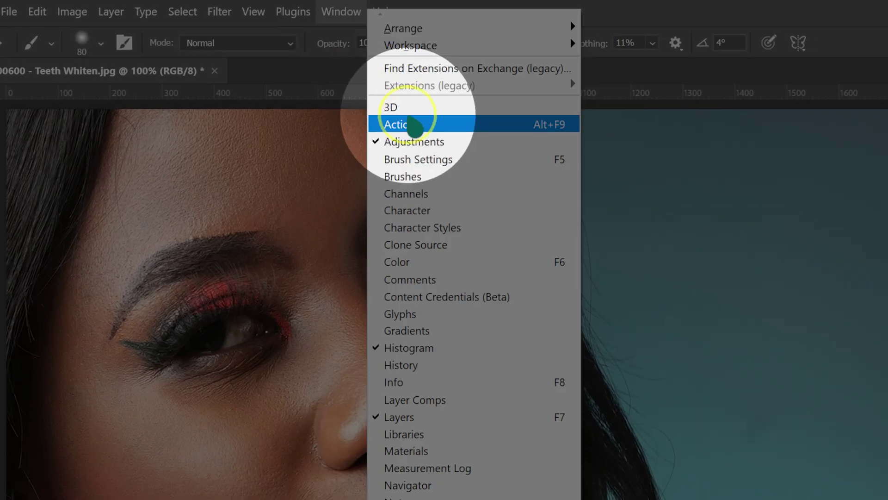
pyautogui.click(414, 125)
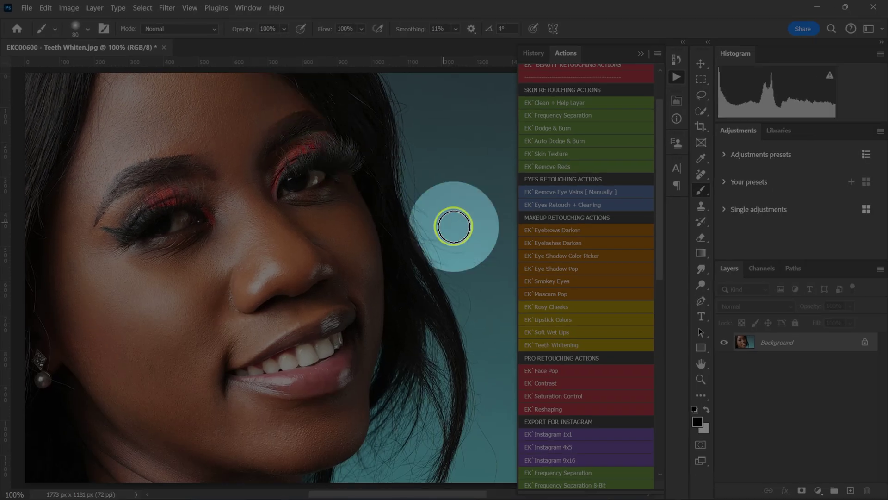
pyautogui.scroll(3, 565, 293)
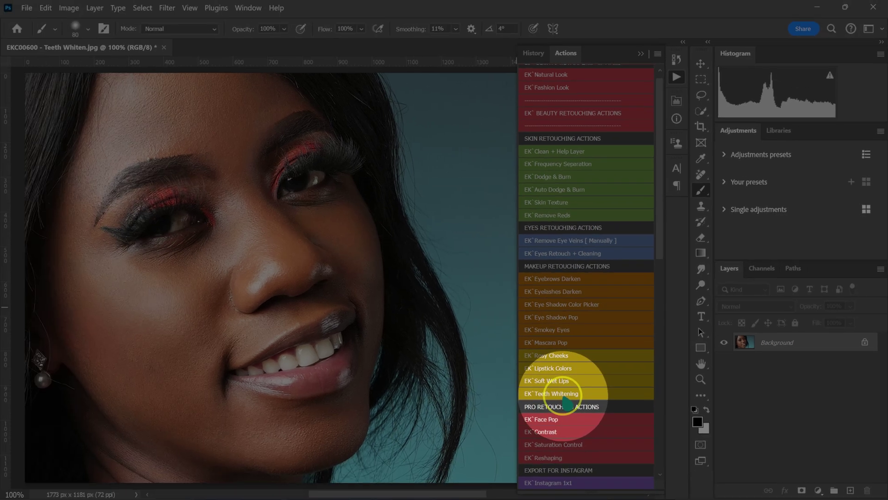
pyautogui.click(501, 423)
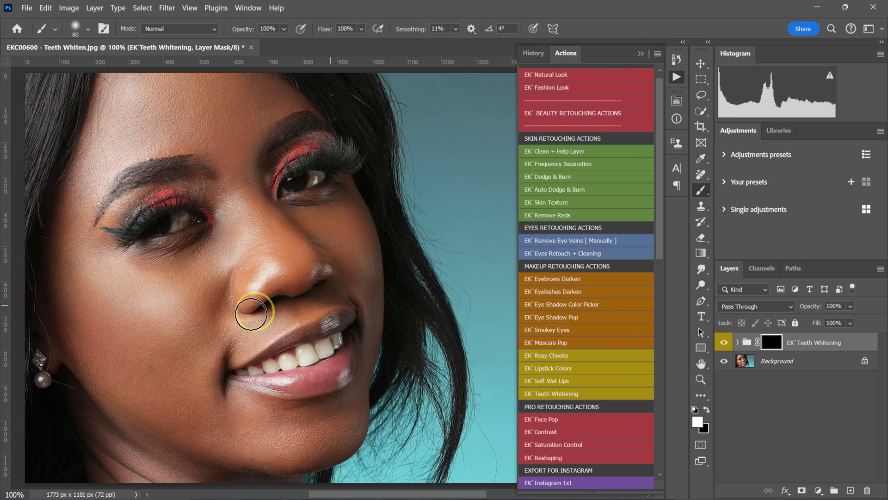
# With a 15 px brush, paint the whitening mask over the upper and lower teeth
pyautogui.scroll(5, 284, 423)
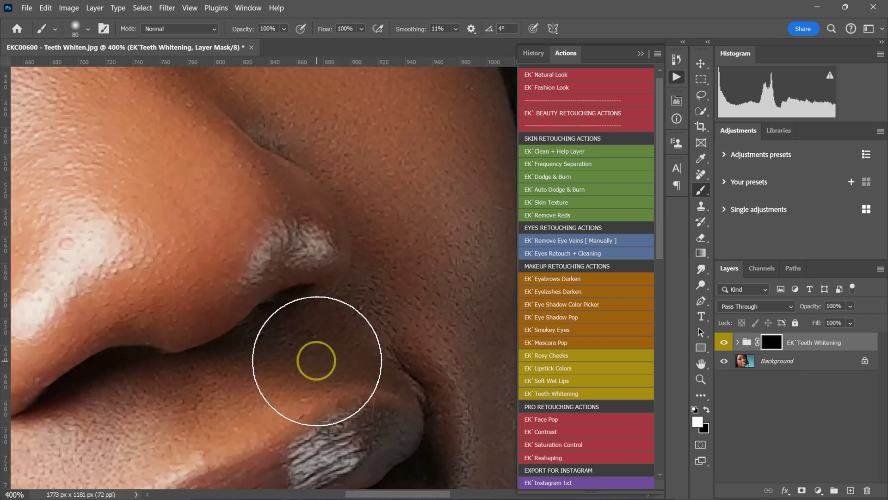
pyautogui.scroll(-3, 317, 362)
pyautogui.press('[')
pyautogui.press('[')
pyautogui.press('[')
pyautogui.press('[')
pyautogui.press('[')
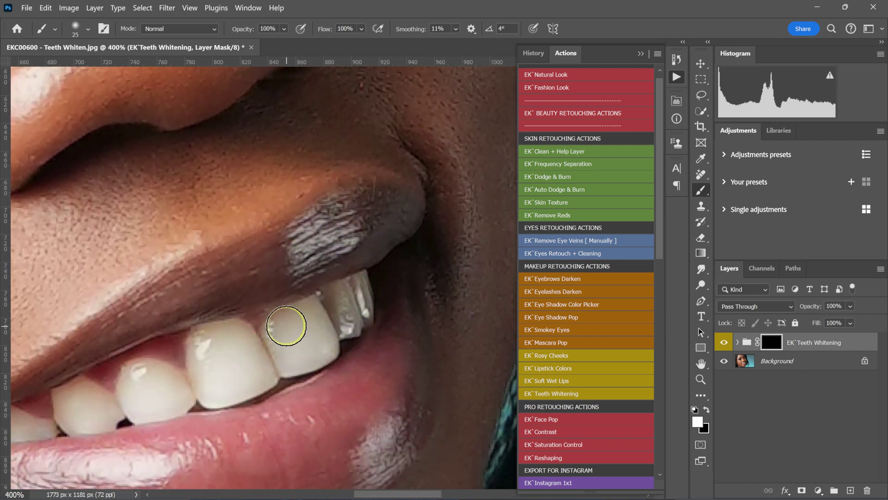
pyautogui.press('[')
pyautogui.moveTo(282, 335)
pyautogui.mouseDown()
pyautogui.moveTo(311, 313)
pyautogui.moveTo(301, 347)
pyautogui.moveTo(363, 299)
pyautogui.mouseUp()
pyautogui.moveTo(231, 335)
pyautogui.mouseDown()
pyautogui.moveTo(223, 376)
pyautogui.moveTo(243, 337)
pyautogui.moveTo(185, 380)
pyautogui.moveTo(273, 366)
pyautogui.mouseUp()
pyautogui.hscroll(-5, 376, 486)
pyautogui.moveTo(301, 420); pyautogui.dragTo(268, 395)
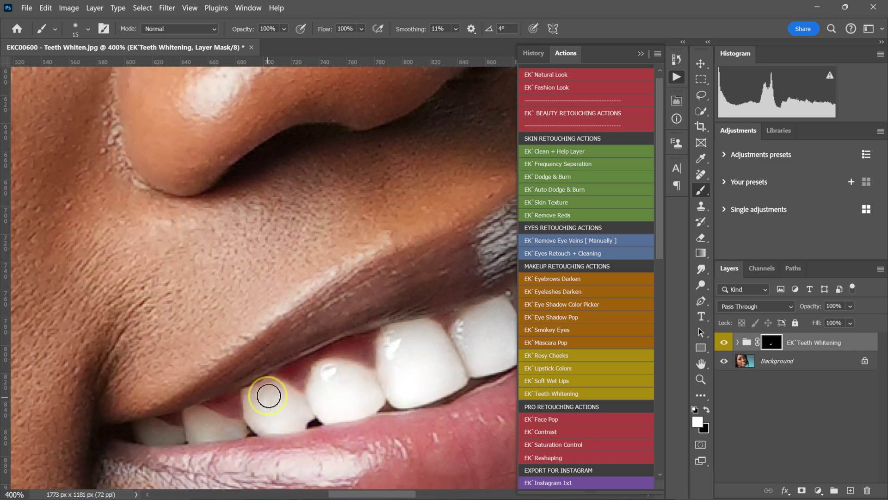
pyautogui.moveTo(244, 427)
pyautogui.mouseDown()
pyautogui.moveTo(196, 434)
pyautogui.moveTo(194, 410)
pyautogui.moveTo(189, 432)
pyautogui.moveTo(164, 442)
pyautogui.mouseUp()
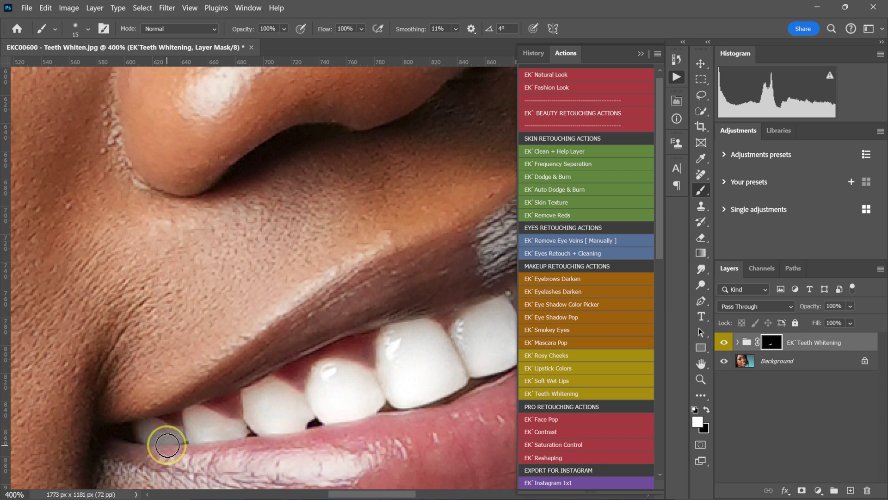
# Zoom to 100% and compare the face with and without the teeth whitening
pyautogui.hotkey('ctrl', '1')
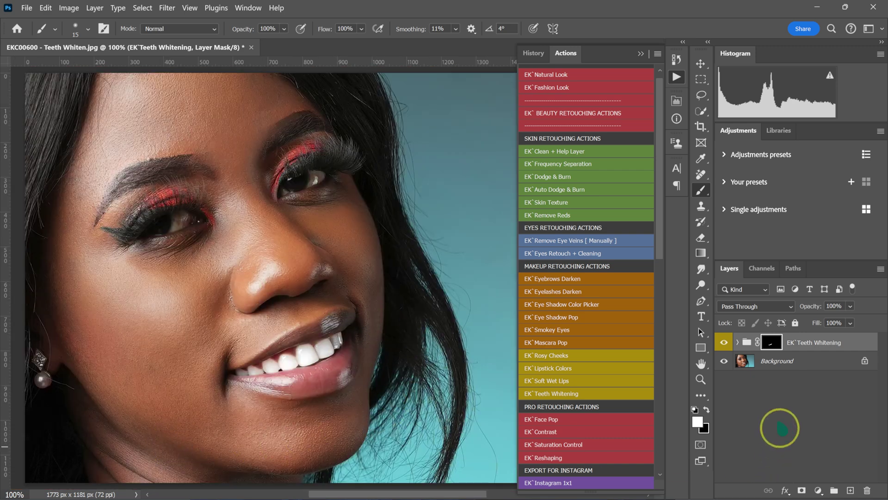
pyautogui.click(723, 342)
pyautogui.click(723, 342)
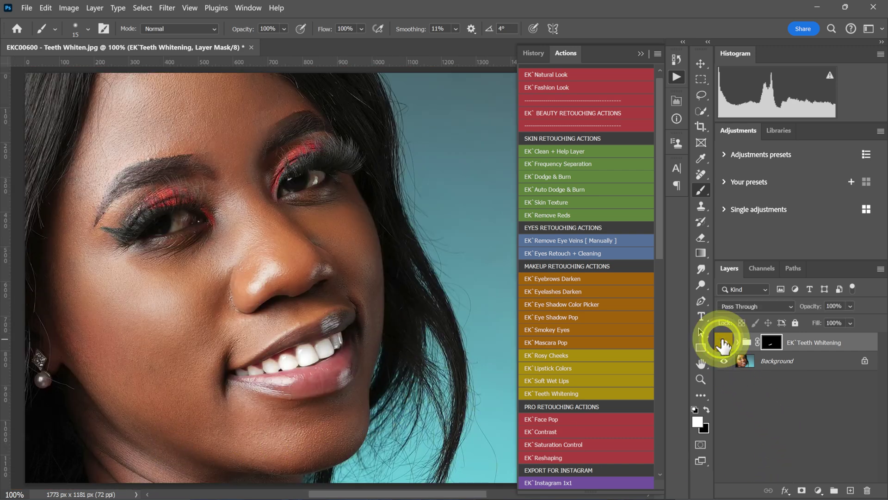
pyautogui.click(723, 343)
pyautogui.click(722, 342)
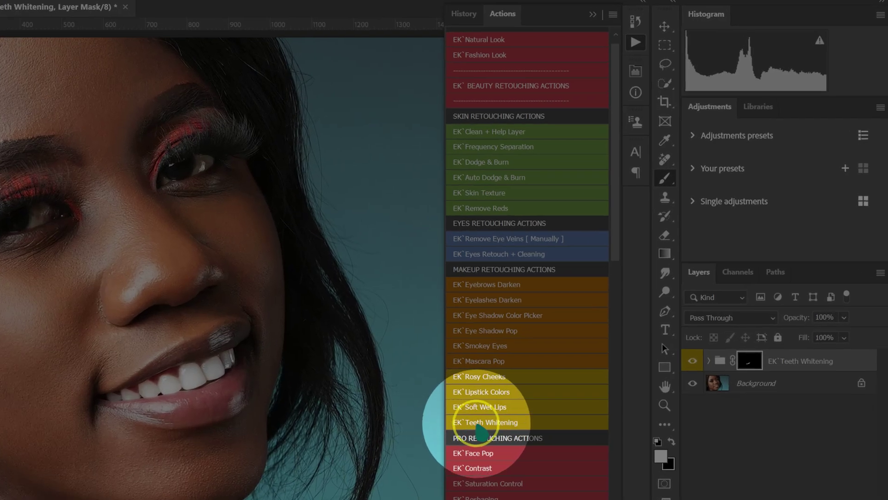
# Run the Teeth Whitening action again and paint the eye whites with a 25 px brush
pyautogui.click(477, 422)
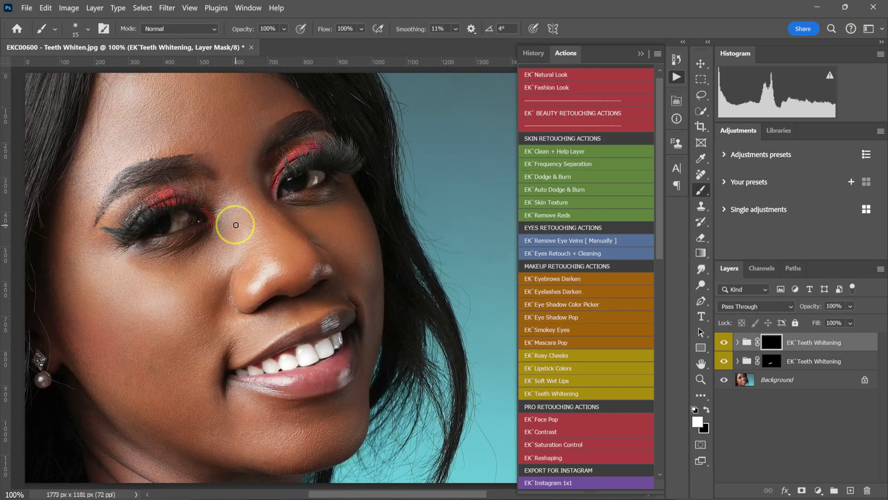
pyautogui.scroll(6, 236, 224)
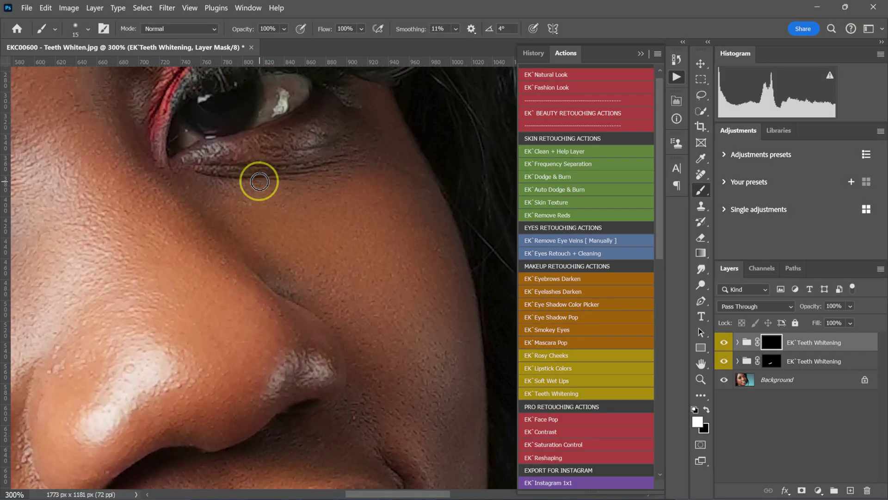
pyautogui.press(']')
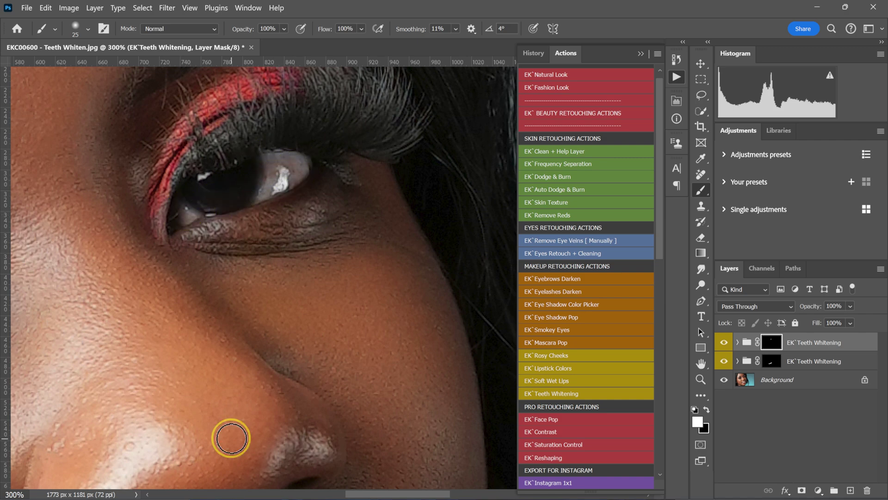
pyautogui.hscroll(-10, 274, 347)
pyautogui.moveTo(307, 300)
pyautogui.mouseDown()
pyautogui.moveTo(260, 290)
pyautogui.moveTo(317, 295)
pyautogui.moveTo(218, 331)
pyautogui.moveTo(245, 319)
pyautogui.mouseUp()
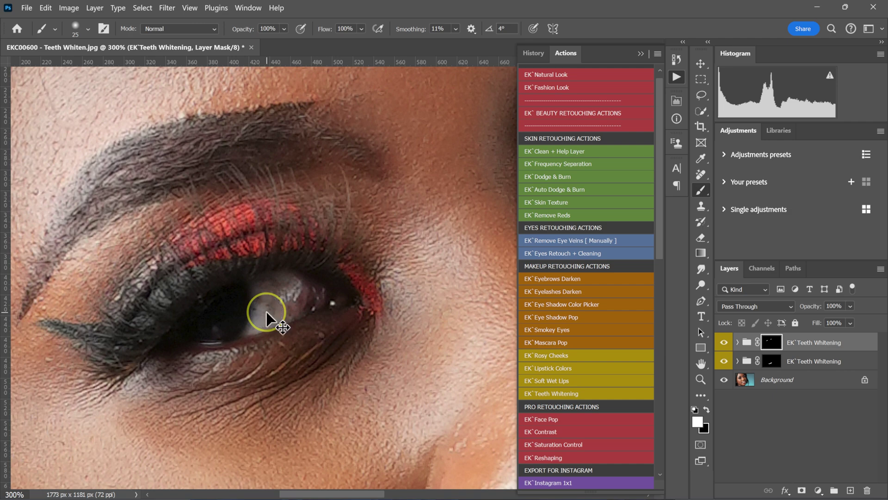
# Zoom to 100% and compare the original photo with the whitened result
pyautogui.hotkey('ctrl', '1')
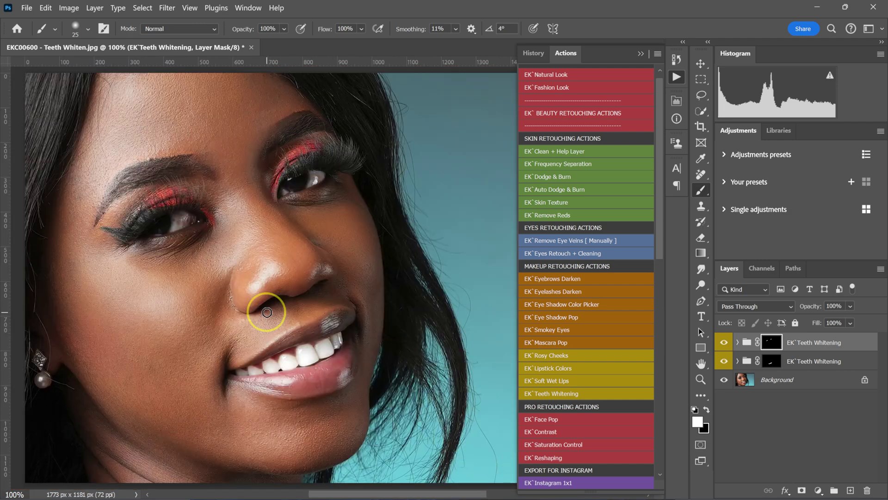
pyautogui.keyDown('alt'); pyautogui.click(722, 380); pyautogui.keyUp('alt')
pyautogui.keyDown('alt'); pyautogui.click(723, 380); pyautogui.keyUp('alt')
pyautogui.keyDown('alt'); pyautogui.click(723, 380); pyautogui.keyUp('alt')
pyautogui.keyDown('alt'); pyautogui.click(723, 380); pyautogui.keyUp('alt')
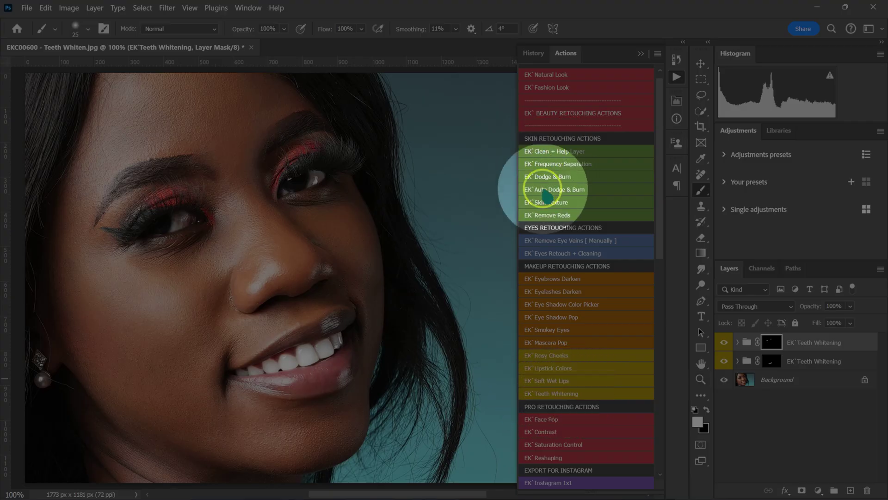
pyautogui.scroll(-1, 564, 423)
pyautogui.scroll(-1, 563, 422)
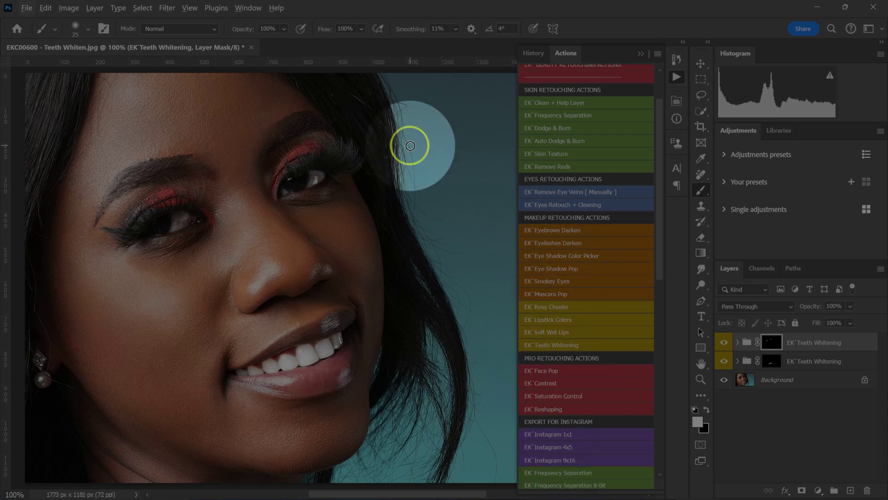